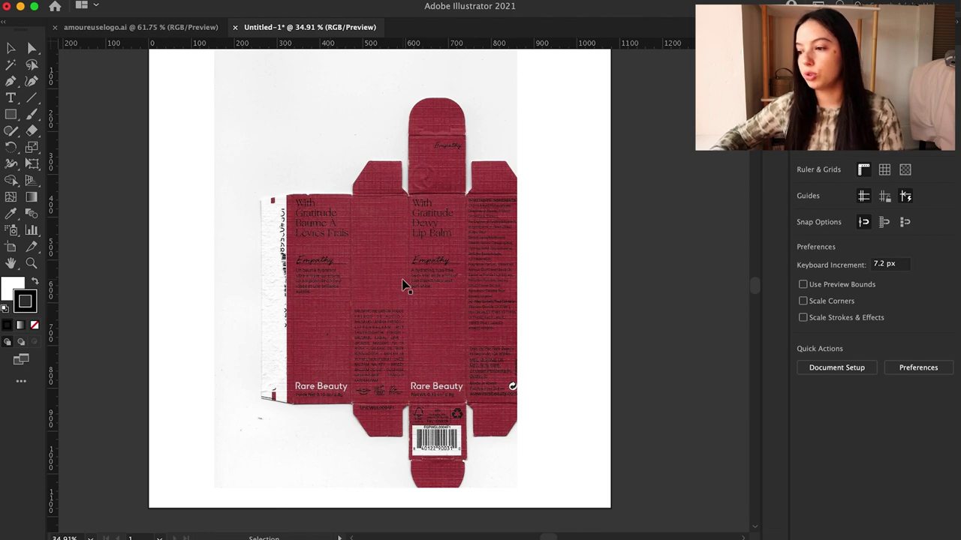
# - Set up the Pen tool with no fill and a light green stroke colour, c1ff99
pyautogui.click(11, 81)
pyautogui.click(13, 289)
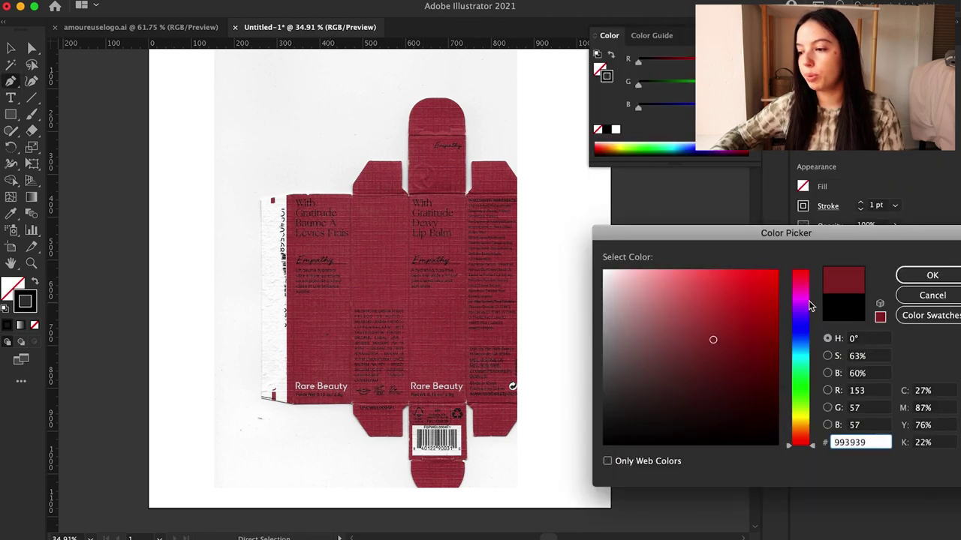
pyautogui.click(800, 347)
pyautogui.click(737, 297)
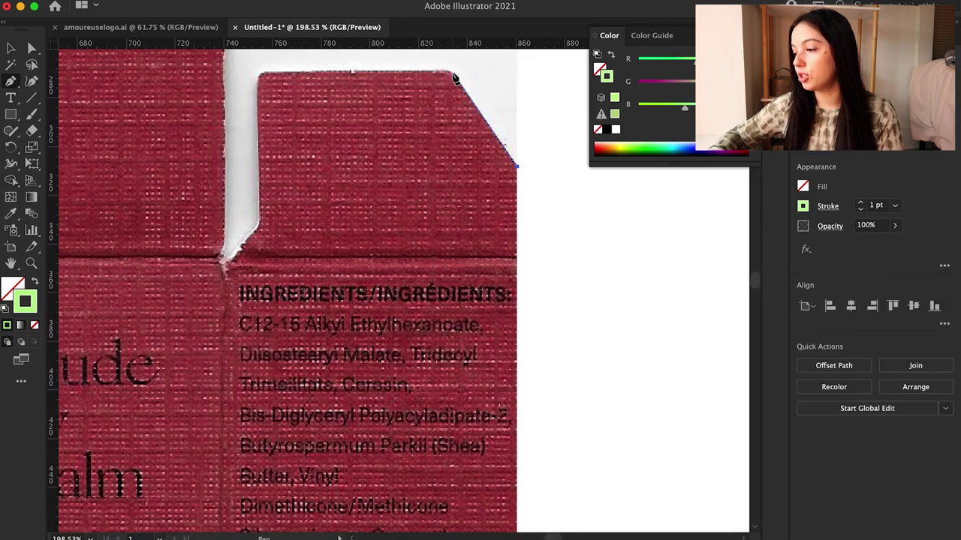
pyautogui.press('super+z')
pyautogui.click(450, 71)
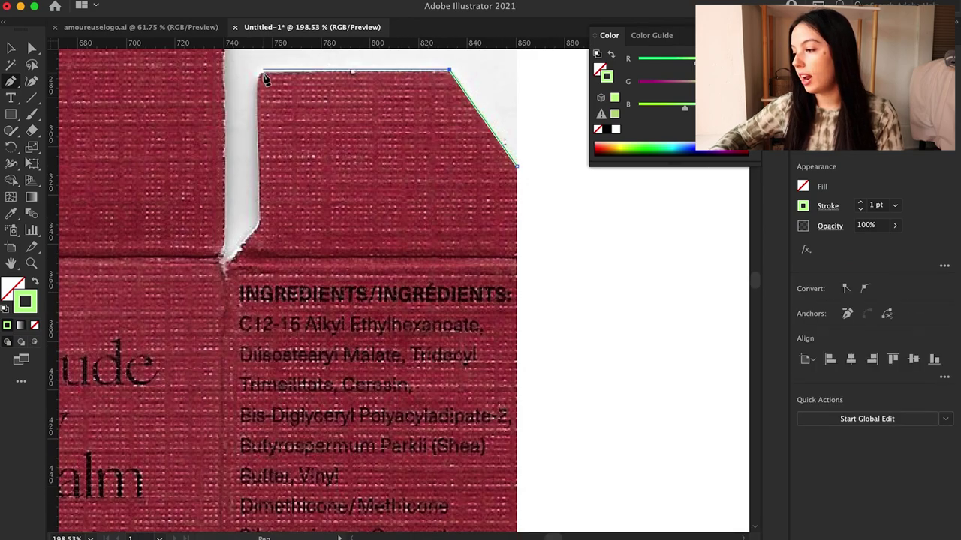
pyautogui.keyDown('shift'); pyautogui.click(258, 70); pyautogui.keyUp('shift')
pyautogui.scroll(-5, 256, 90)
pyautogui.scroll(3, 342, 161)
pyautogui.press('v')
pyautogui.click(343, 161)
pyautogui.scroll(-3, 450, 113)
pyautogui.scroll(3, 495, 61)
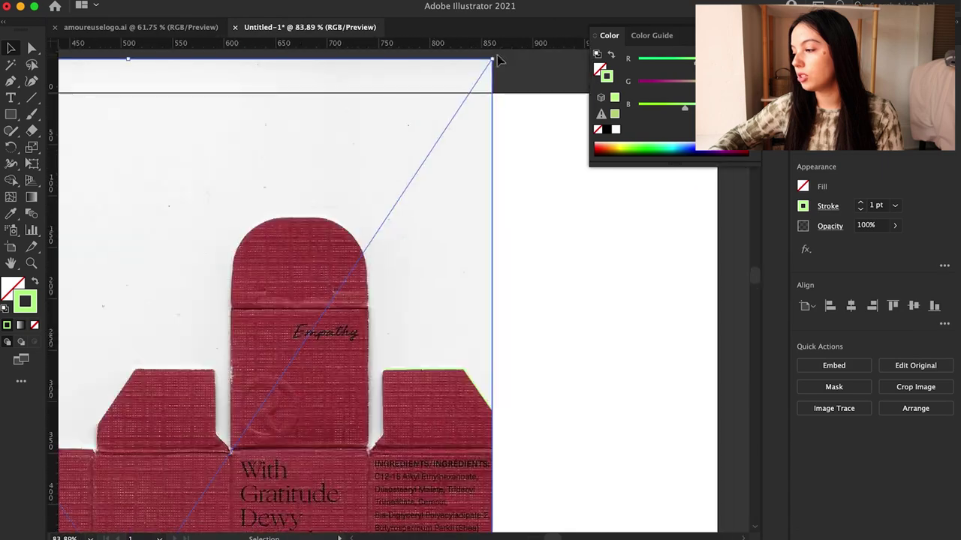
pyautogui.scroll(-3, 481, 150)
pyautogui.click(465, 290)
pyautogui.scroll(5, 461, 304)
pyautogui.press('BackSpace')
# - Trace the upper right dust flap and the right edge of the top panel up to the lid fold
pyautogui.press('p')
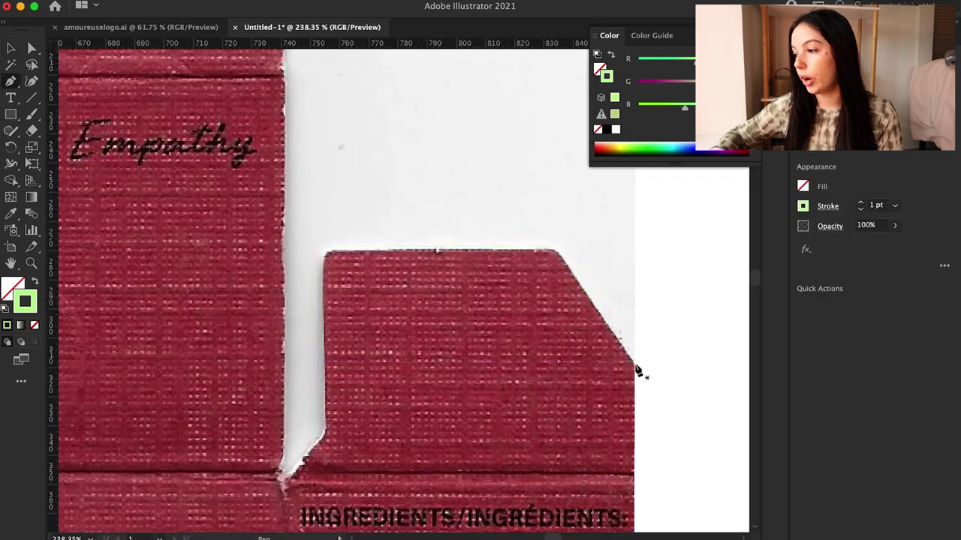
pyautogui.click(633, 364)
pyautogui.click(556, 251)
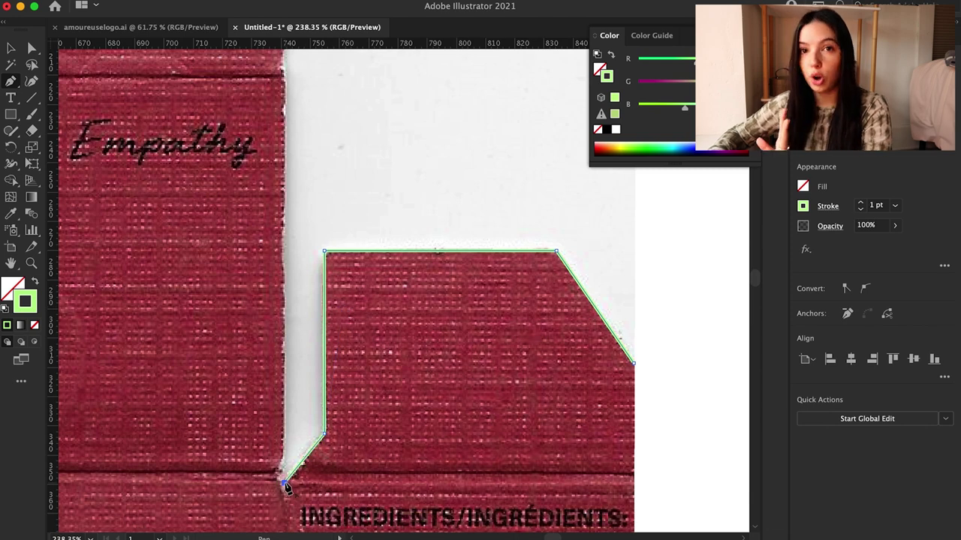
pyautogui.hscroll(-2, 325, 400)
pyautogui.scroll(5, 376, 322)
pyautogui.click(423, 372)
# - Trace the rounded tuck flap at the top of the box with curved segments, ending at its left fold corner
pyautogui.moveTo(249, 111); pyautogui.dragTo(130, 112)
pyautogui.press('super+z')
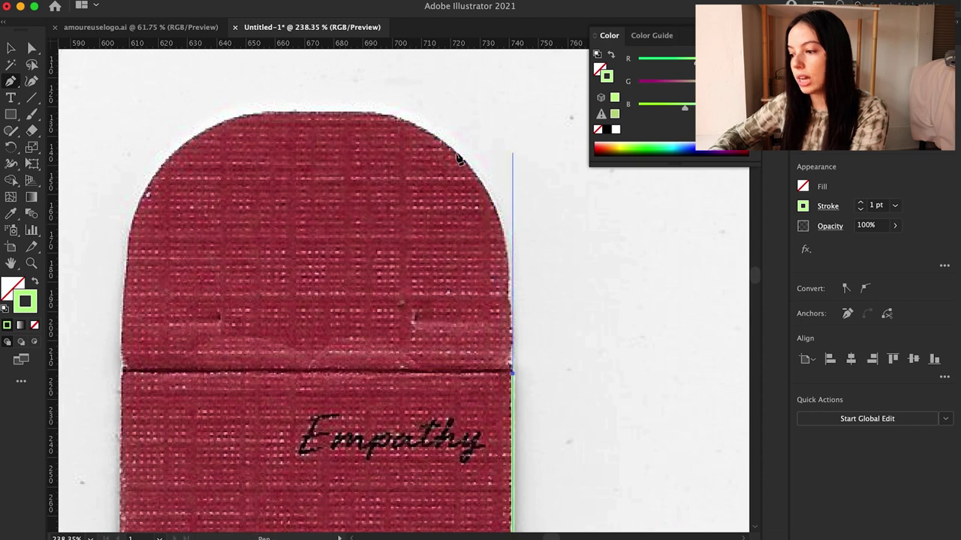
pyautogui.moveTo(329, 112); pyautogui.dragTo(300, 114)
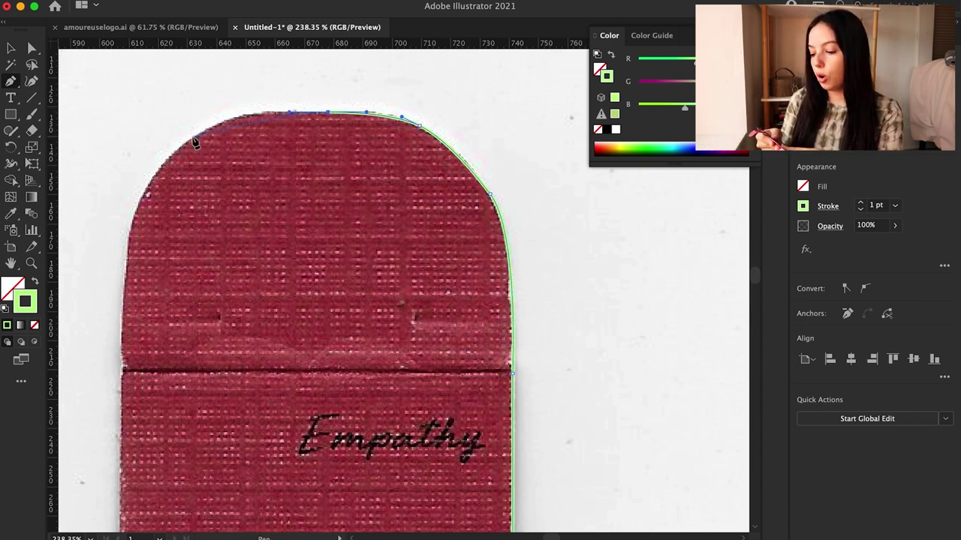
pyautogui.moveTo(194, 139); pyautogui.dragTo(168, 165)
pyautogui.moveTo(137, 219); pyautogui.dragTo(127, 244)
pyautogui.moveTo(122, 370); pyautogui.dragTo(124, 416)
# - Continue the outline down the left edge of the top panel and around the notch to the upper left dust flap
pyautogui.scroll(-5, 126, 428)
pyautogui.hscroll(-2, 126, 428)
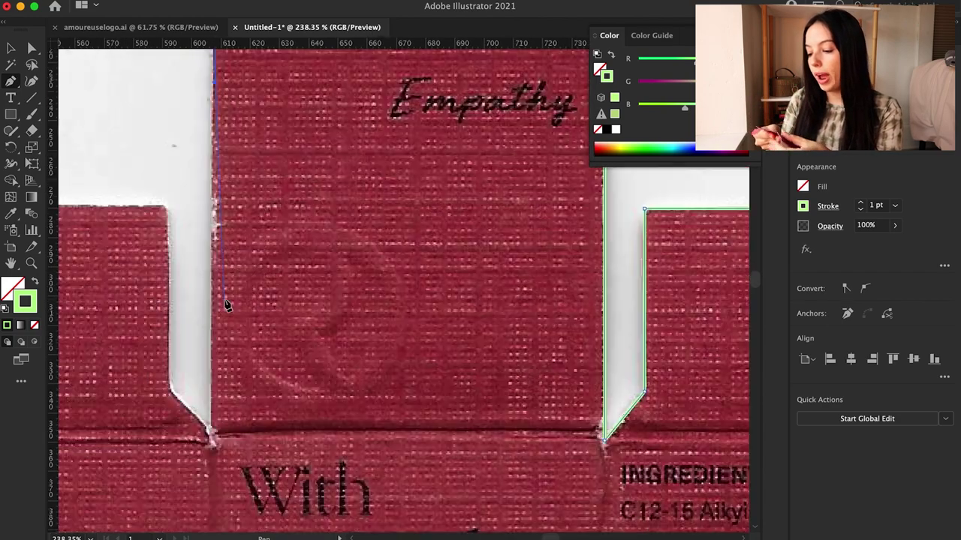
pyautogui.scroll(5, 226, 303)
pyautogui.scroll(-3, 214, 266)
pyautogui.click(213, 511)
pyautogui.scroll(-2, 213, 511)
pyautogui.click(190, 400)
# - Trace the straight and slanted edges of the upper left dust flap down to the body fold
pyautogui.hscroll(-2, 190, 399)
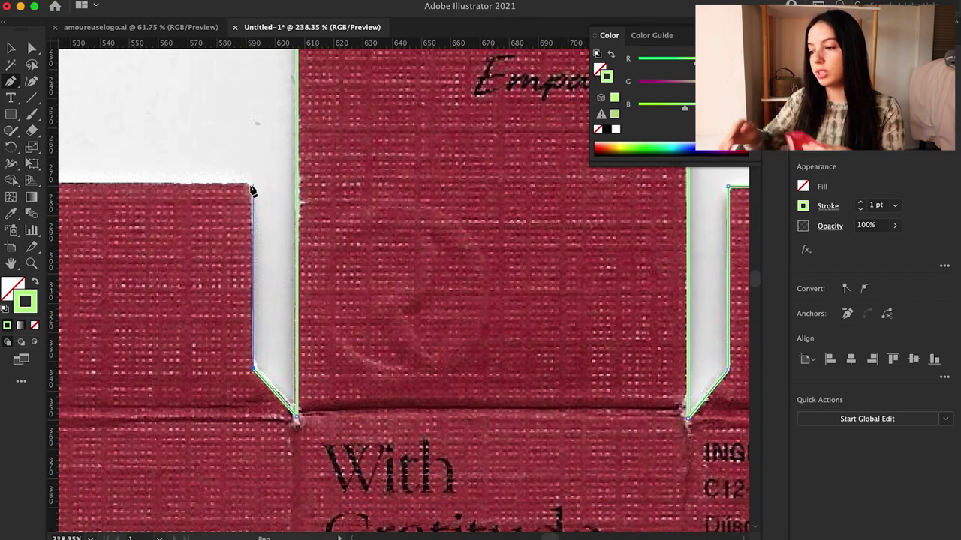
pyautogui.click(252, 186)
pyautogui.hscroll(-3, 226, 195)
pyautogui.scroll(1, 225, 195)
pyautogui.click(123, 208)
pyautogui.hscroll(-5, 123, 208)
pyautogui.click(167, 365)
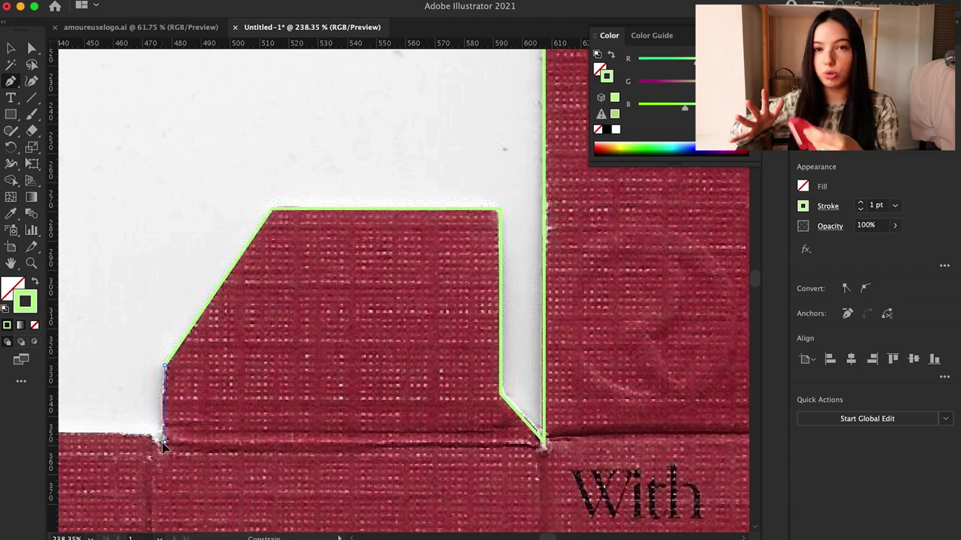
pyautogui.click(162, 442)
pyautogui.scroll(-4, 245, 423)
pyautogui.scroll(6, 244, 422)
pyautogui.press('super+z')
pyautogui.click(315, 339)
# - Trace the top edge of the French text panel and the slanted top of the white glue flap
pyautogui.scroll(-5, 314, 339)
pyautogui.hscroll(-5, 342, 358)
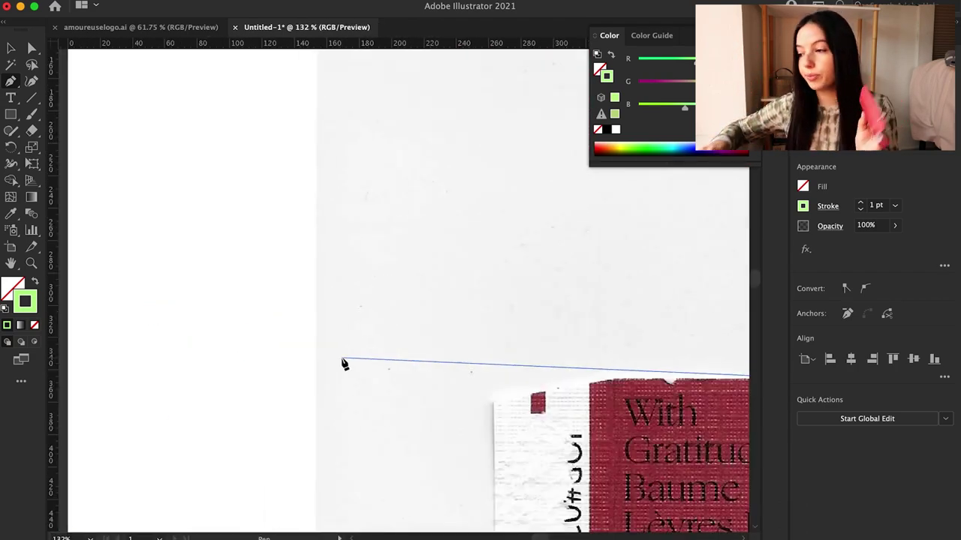
pyautogui.hscroll(4, 343, 359)
pyautogui.click(415, 353)
pyautogui.scroll(4, 415, 353)
pyautogui.click(282, 374)
# - Trace the outer and slanted bottom edges of the glue flap and the bottom edge of the French text panel
pyautogui.scroll(-5, 282, 373)
pyautogui.scroll(-8, 273, 458)
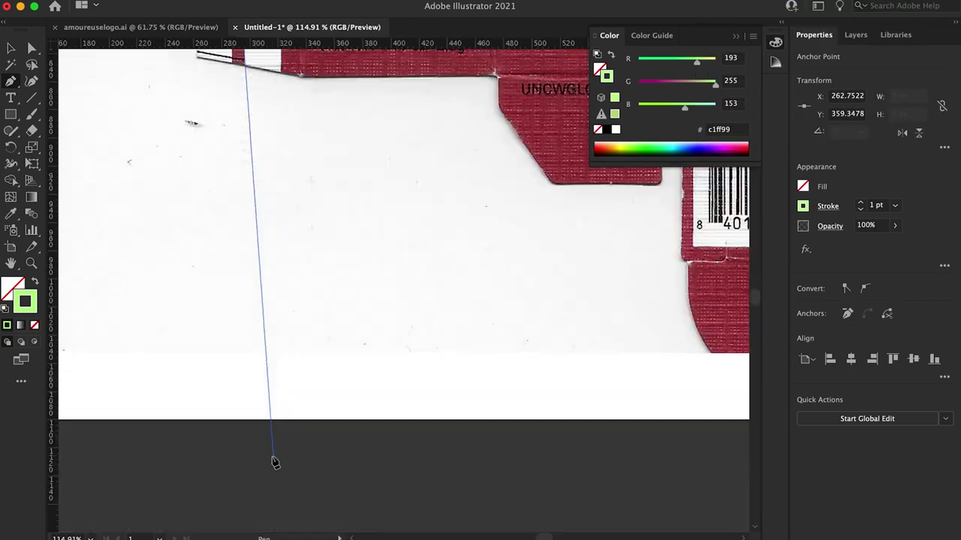
pyautogui.scroll(5, 273, 458)
pyautogui.scroll(4, 187, 240)
pyautogui.click(187, 241)
pyautogui.click(414, 281)
pyautogui.hscroll(5, 414, 281)
pyautogui.click(607, 266)
# - Trace the lower left dust flap with slightly rounded corners, finishing at the notch beside the barcode panel
pyautogui.hscroll(4, 575, 262)
pyautogui.click(448, 290)
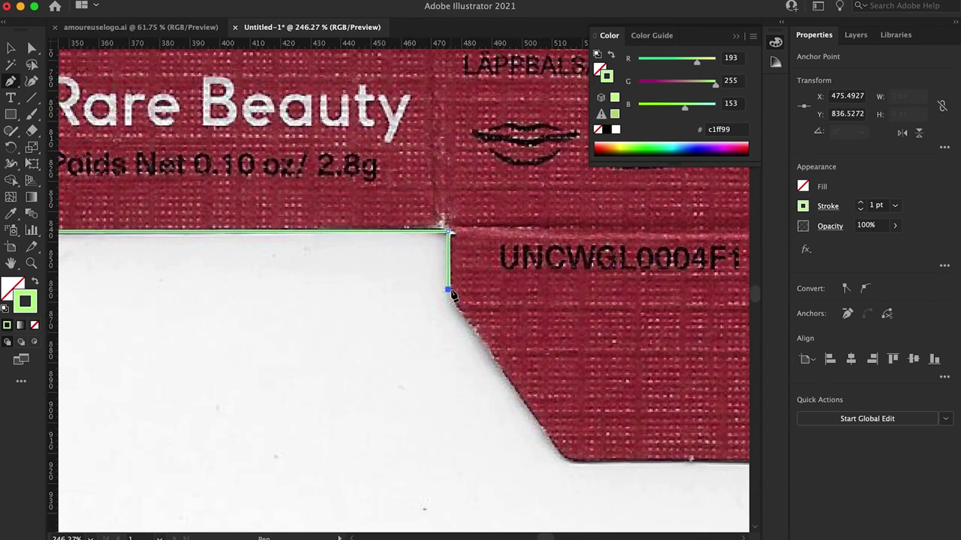
pyautogui.scroll(-1, 481, 331)
pyautogui.hscroll(1, 481, 330)
pyautogui.hscroll(3, 450, 405)
pyautogui.scroll(-1, 450, 406)
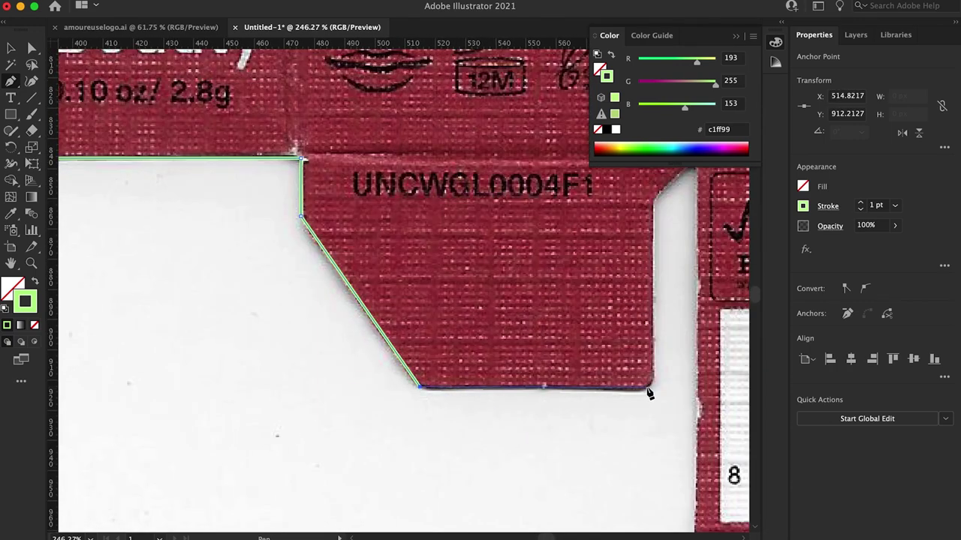
pyautogui.hscroll(3, 466, 396)
pyautogui.click(550, 396)
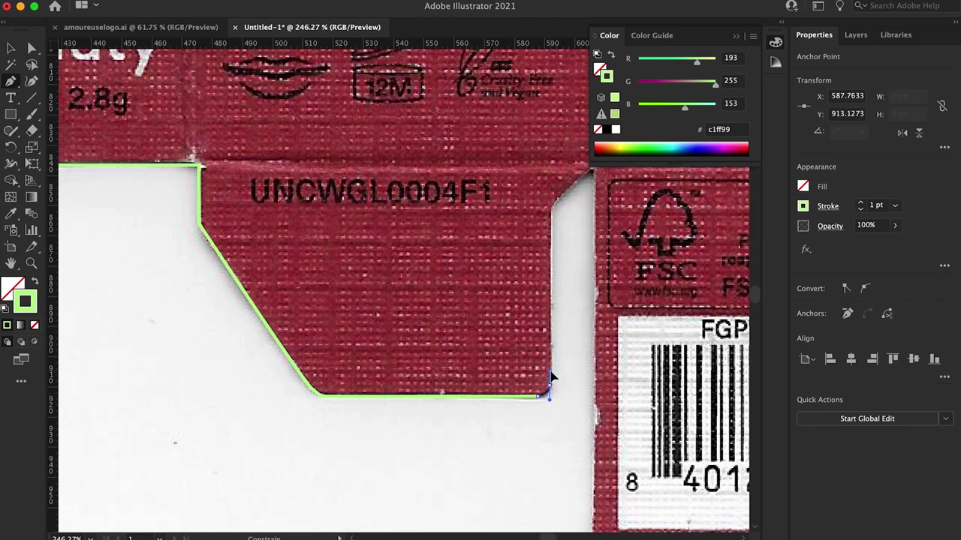
pyautogui.moveTo(550, 372); pyautogui.dragTo(550, 370)
pyautogui.hscroll(3, 550, 370)
pyautogui.click(449, 216)
pyautogui.click(492, 180)
# - Trace the left edge of the barcode panel down to the start of the bottom tuck flap
pyautogui.scroll(-3, 496, 352)
pyautogui.scroll(-3, 395, 324)
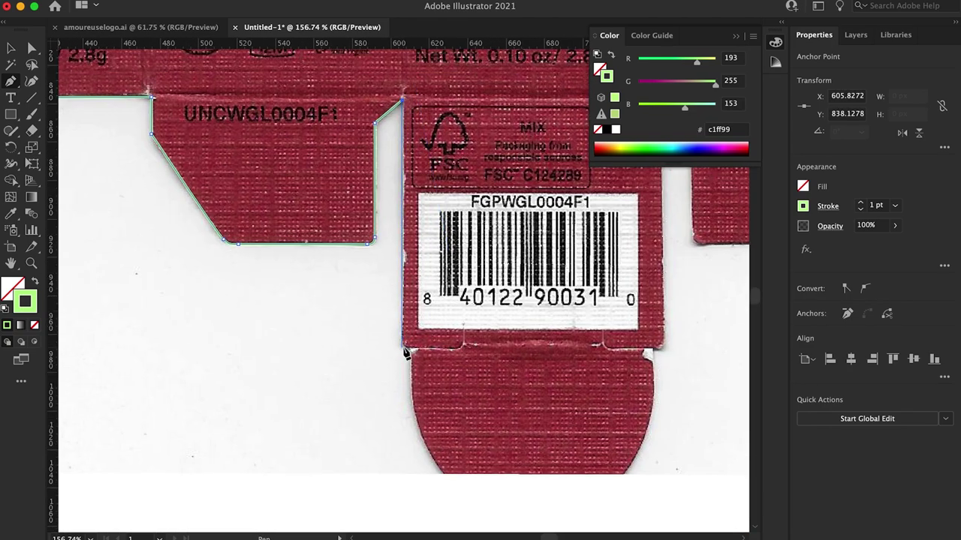
pyautogui.click(412, 348)
pyautogui.scroll(-3, 442, 469)
pyautogui.moveTo(383, 385); pyautogui.dragTo(391, 393)
pyautogui.moveTo(443, 410); pyautogui.dragTo(501, 411)
pyautogui.press('super+z')
pyautogui.press('super+z')
pyautogui.moveTo(375, 368); pyautogui.dragTo(384, 381)
pyautogui.moveTo(449, 409); pyautogui.dragTo(555, 411)
pyautogui.press('super+z')
pyautogui.press('super+z')
pyautogui.moveTo(380, 379); pyautogui.dragTo(388, 391)
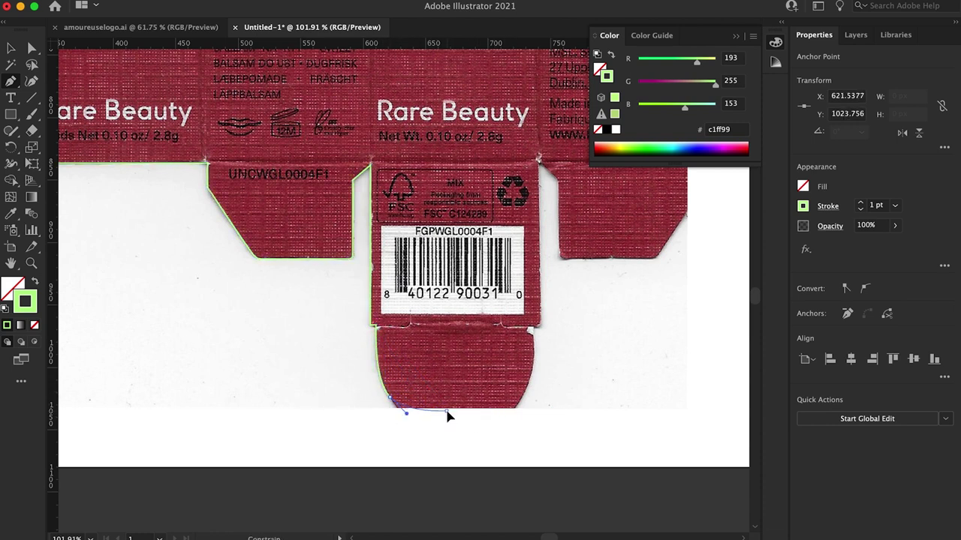
pyautogui.moveTo(448, 411); pyautogui.dragTo(507, 410)
pyautogui.click(523, 396)
pyautogui.press('super+z')
pyautogui.press('super+z')
pyautogui.press('super+z')
# - Trace the rounded bottom tuck flap with curved segments and continue up the right edge of the barcode panel
pyautogui.scroll(3, 465, 431)
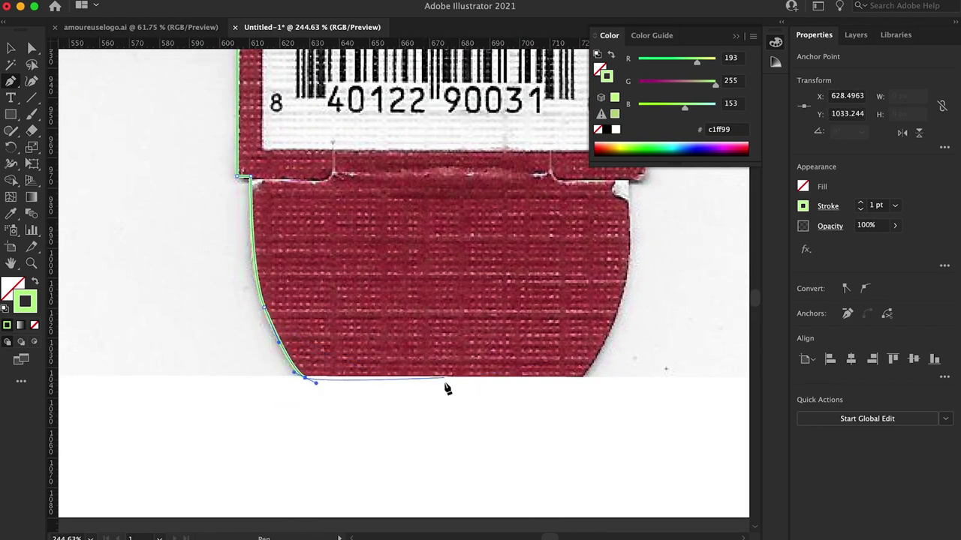
pyautogui.moveTo(444, 389); pyautogui.dragTo(576, 385)
pyautogui.scroll(-4, 600, 193)
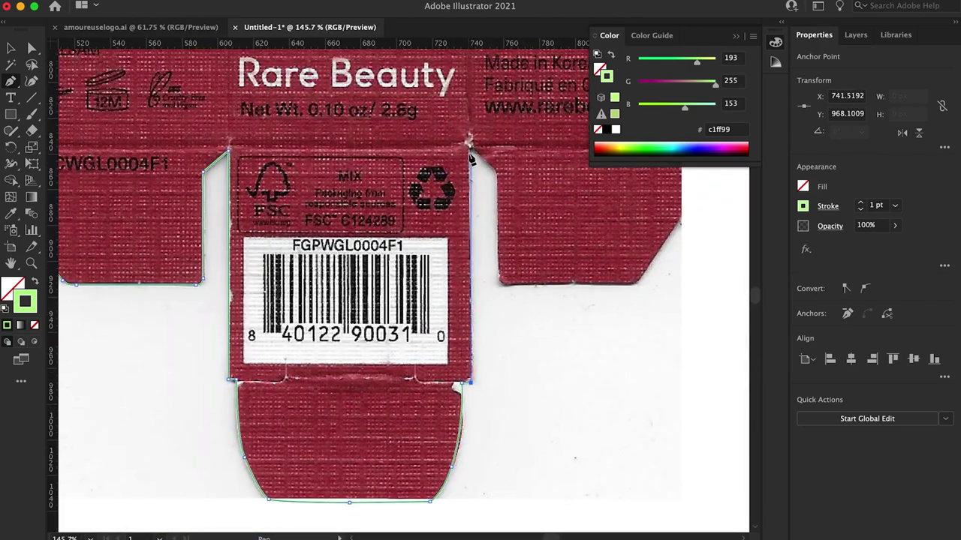
pyautogui.click(470, 150)
# - Trace the lower right dust flap with rounded corners and close the box outline along the right edge
pyautogui.click(495, 172)
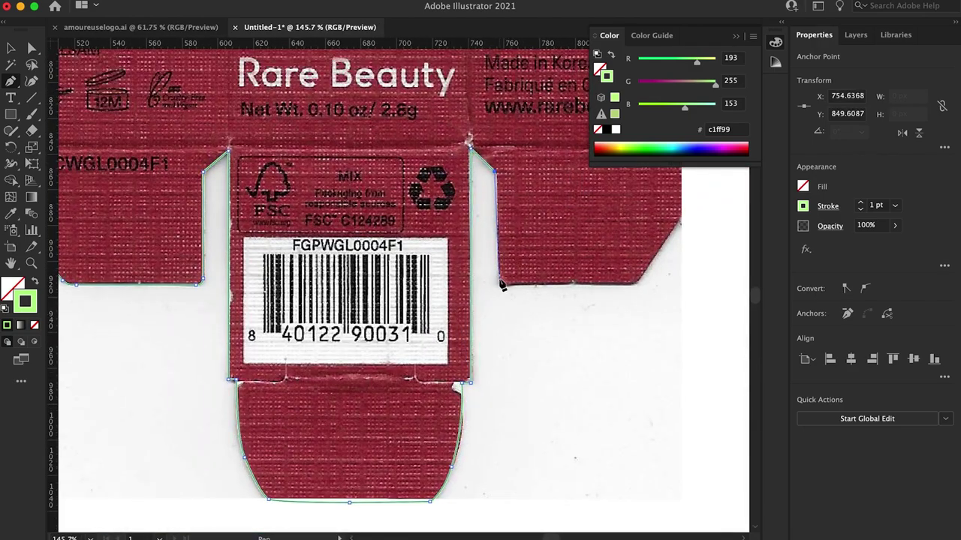
pyautogui.click(500, 283)
pyautogui.scroll(8, 502, 287)
pyautogui.moveTo(515, 290); pyautogui.dragTo(533, 291)
pyautogui.scroll(-4, 526, 291)
pyautogui.click(617, 339)
pyautogui.moveTo(631, 325); pyautogui.dragTo(639, 311)
pyautogui.scroll(-8, 639, 318)
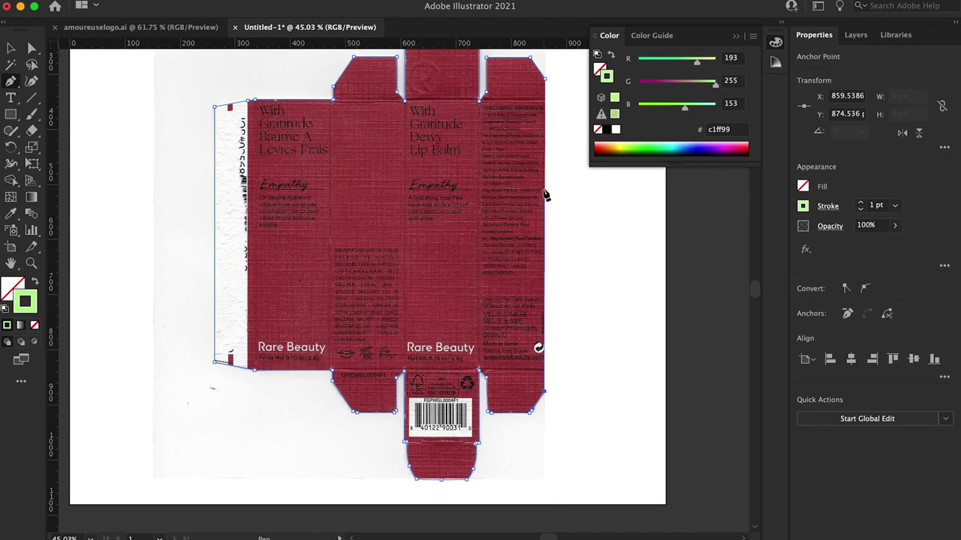
pyautogui.click(10, 49)
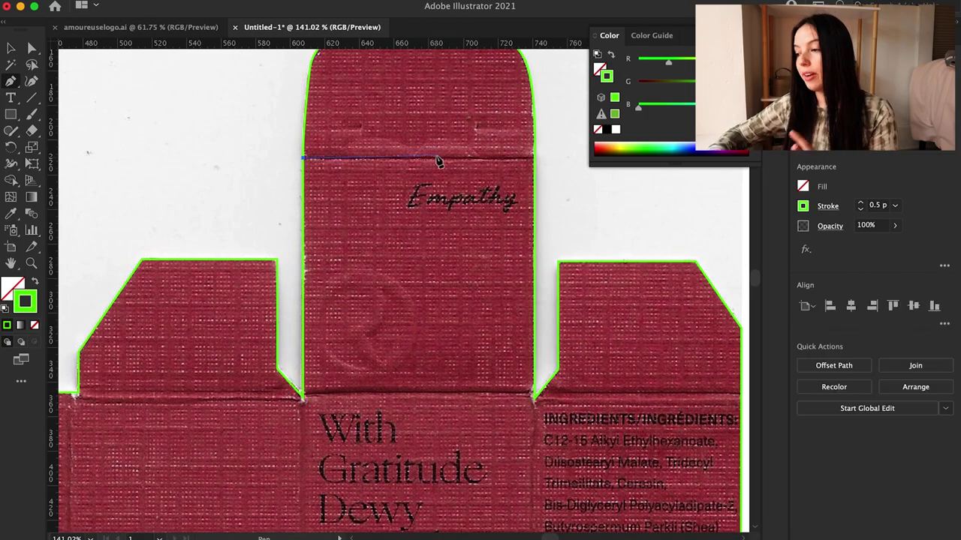
# - Draw horizontal fold lines across the lid fold and along the top of the front panel
pyautogui.click(534, 157)
pyautogui.press('v')
pyautogui.click(561, 215)
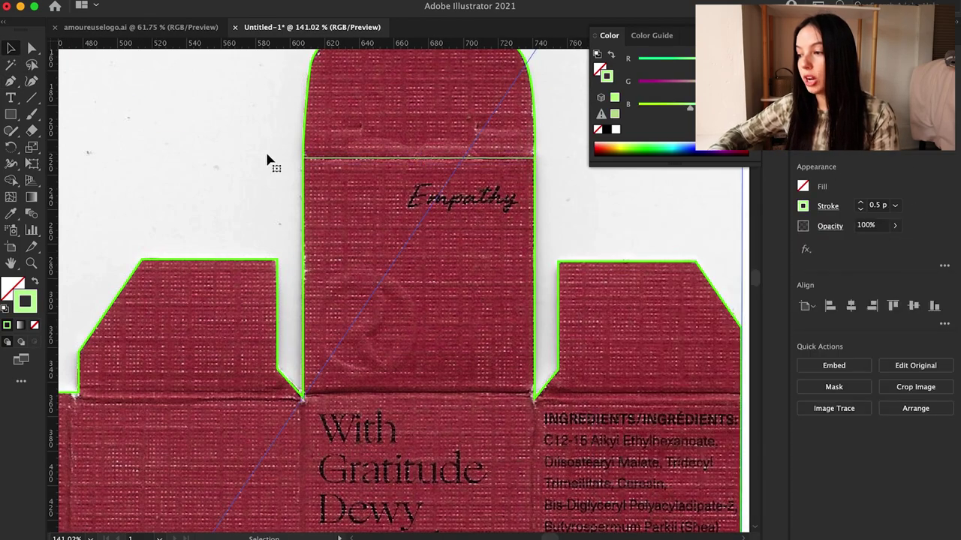
pyautogui.press('p')
pyautogui.scroll(3, 267, 157)
pyautogui.click(352, 356)
pyautogui.click(658, 356)
# - Try to draw a fold line along the base of the upper left dust flap
pyautogui.scroll(-4, 526, 300)
pyautogui.click(225, 245)
pyautogui.scroll(2, 227, 248)
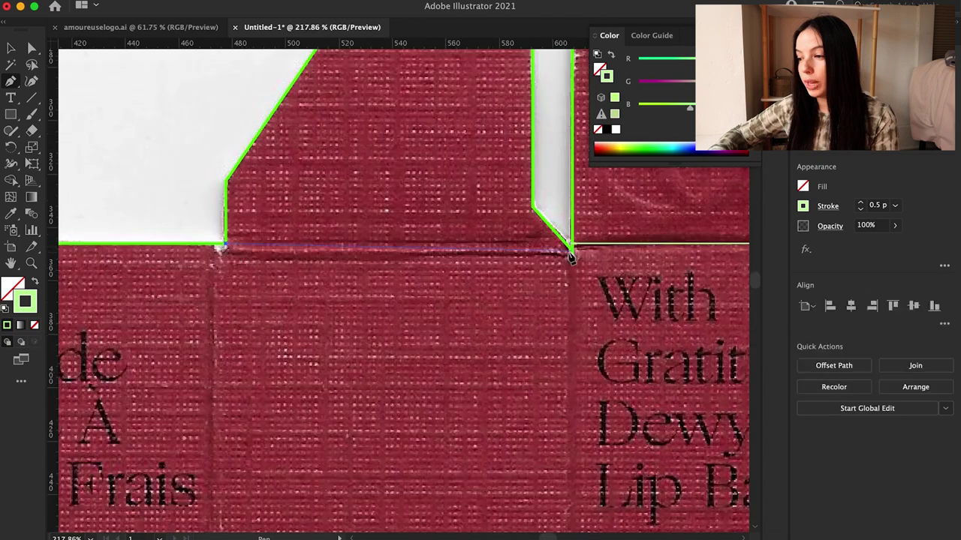
pyautogui.click(571, 246)
pyautogui.press('a')
pyautogui.click(570, 247)
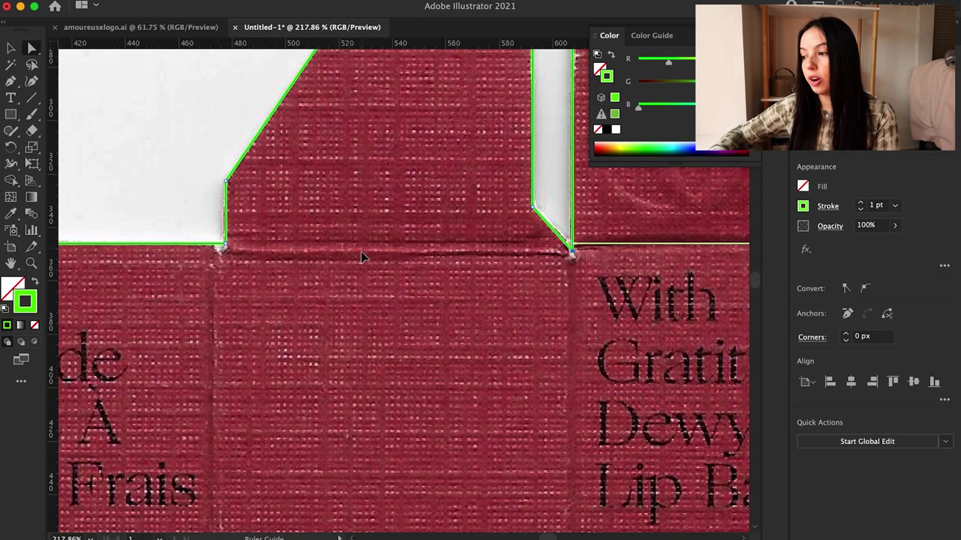
pyautogui.click(363, 257)
# - Draw the fold line between the outline corners at the base of the upper left dust flap with a 0.5 pt stroke
pyautogui.scroll(1, 249, 266)
pyautogui.click(249, 262)
pyautogui.press('p')
pyautogui.click(548, 263)
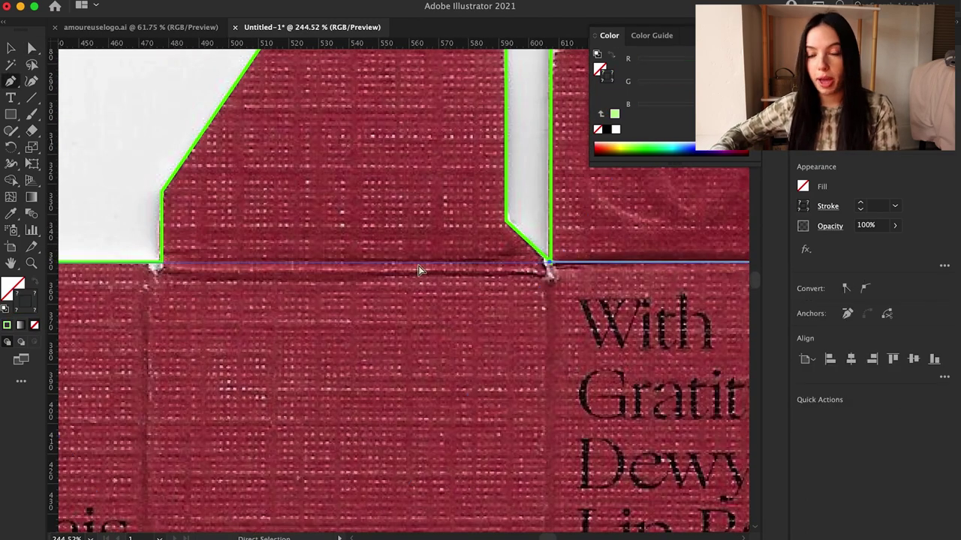
pyautogui.press('a')
pyautogui.click(160, 262)
pyautogui.scroll(-2, 258, 231)
pyautogui.hscroll(-3, 258, 231)
pyautogui.scroll(3, 259, 233)
pyautogui.press('v')
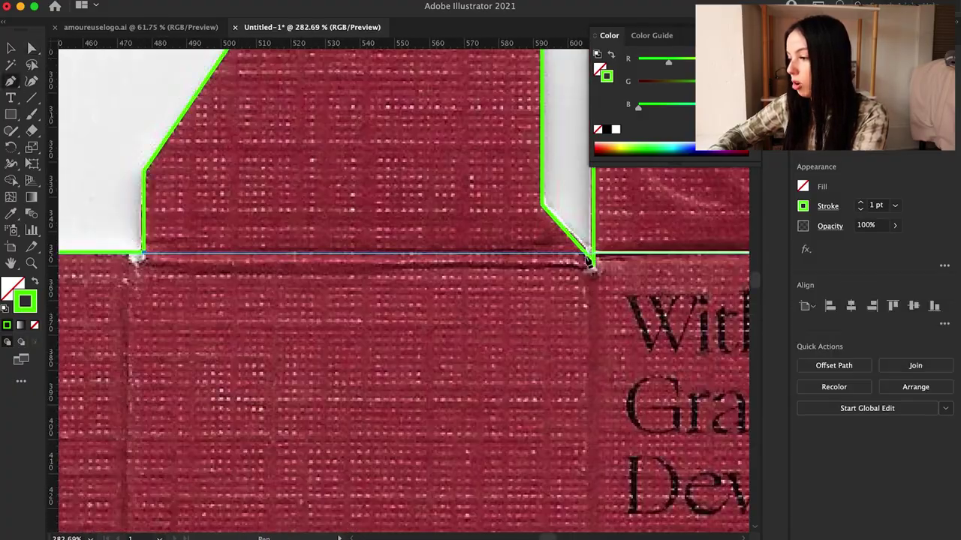
pyautogui.click(862, 210)
# - Draw straight vertical fold lines along both sides of the narrow panel between the French and English text panels
pyautogui.scroll(-8, 543, 278)
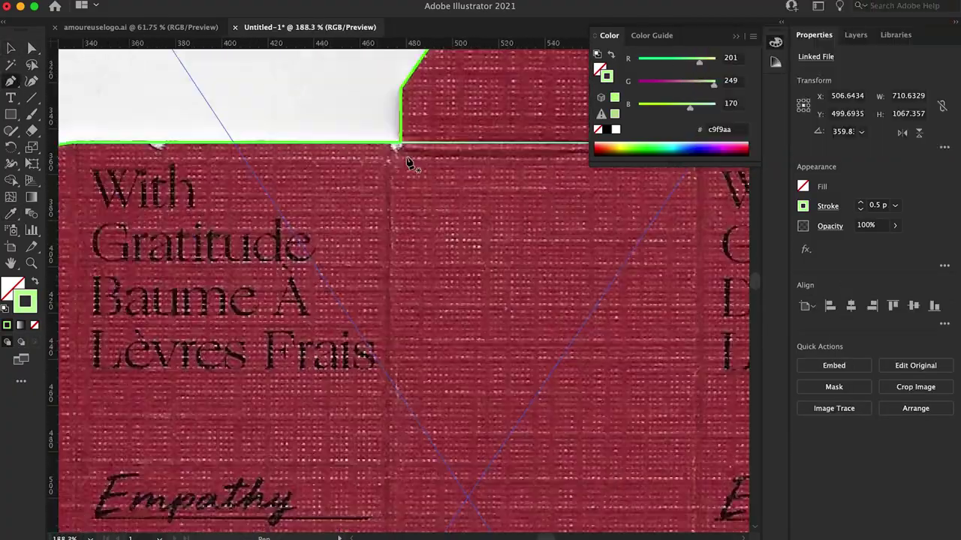
pyautogui.press('p')
pyautogui.keyDown('shift'); pyautogui.click(373, 433); pyautogui.keyUp('shift')
pyautogui.scroll(4, 443, 433)
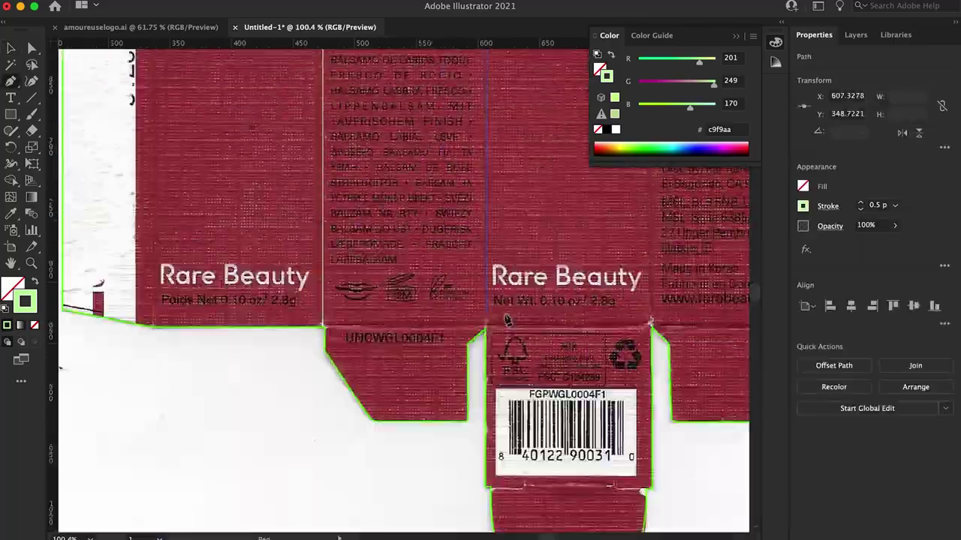
pyautogui.keyDown('shift'); pyautogui.click(506, 321); pyautogui.keyUp('shift')
pyautogui.scroll(3, 422, 204)
pyautogui.scroll(-4, 423, 204)
# - Select the outline's corner anchor at the notch between the lower left dust flap and the barcode panel
pyautogui.press('v')
pyautogui.scroll(6, 375, 90)
pyautogui.click(346, 211)
pyautogui.press('a')
pyautogui.scroll(-8, 347, 212)
pyautogui.click(317, 275)
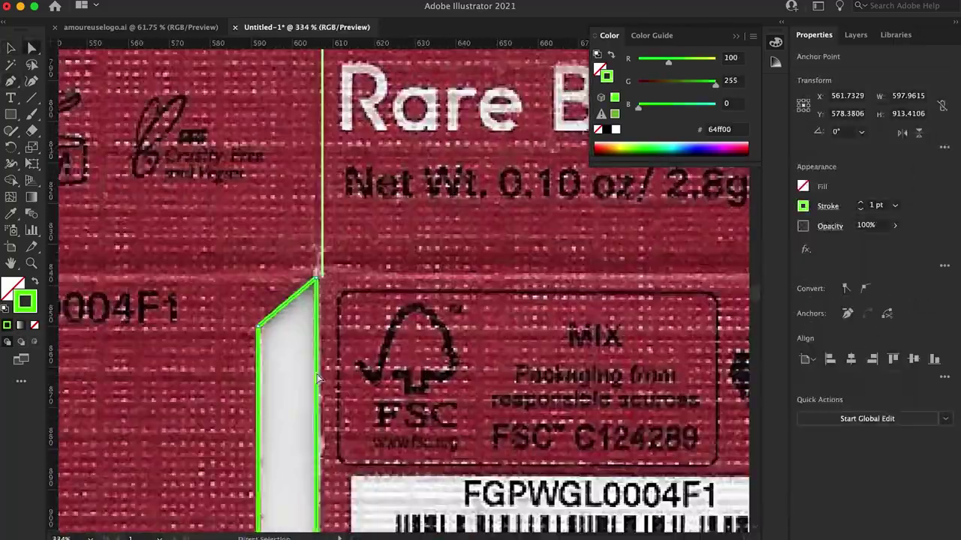
pyautogui.scroll(-4, 446, 414)
# - Draw a vertical fold line between the English front panel and the ingredients panel
pyautogui.press('v')
pyautogui.click(560, 180)
pyautogui.press('p')
pyautogui.scroll(1, 342, 160)
pyautogui.click(334, 154)
pyautogui.scroll(3, 342, 160)
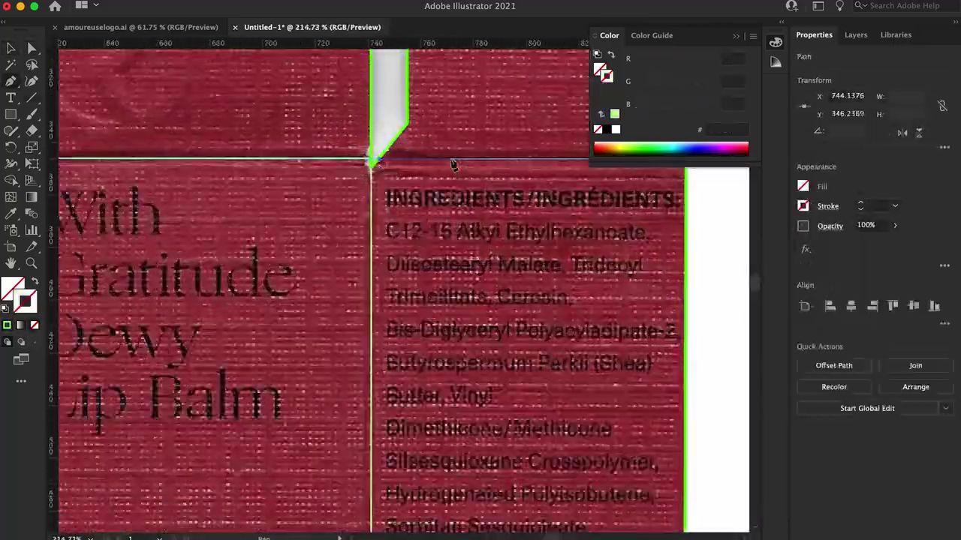
# - Draw a horizontal fold line across the base of the upper right dust flap and deselect it
pyautogui.scroll(-3, 454, 166)
pyautogui.keyDown('shift'); pyautogui.click(378, 197); pyautogui.keyUp('shift')
pyautogui.scroll(3, 313, 197)
pyautogui.press('v')
pyautogui.click(573, 278)
# - Draw a straight vertical fold line between the white glue flap and the French text panel, then deselect it
pyautogui.scroll(-6, 535, 190)
pyautogui.scroll(4, 349, 214)
pyautogui.press('p')
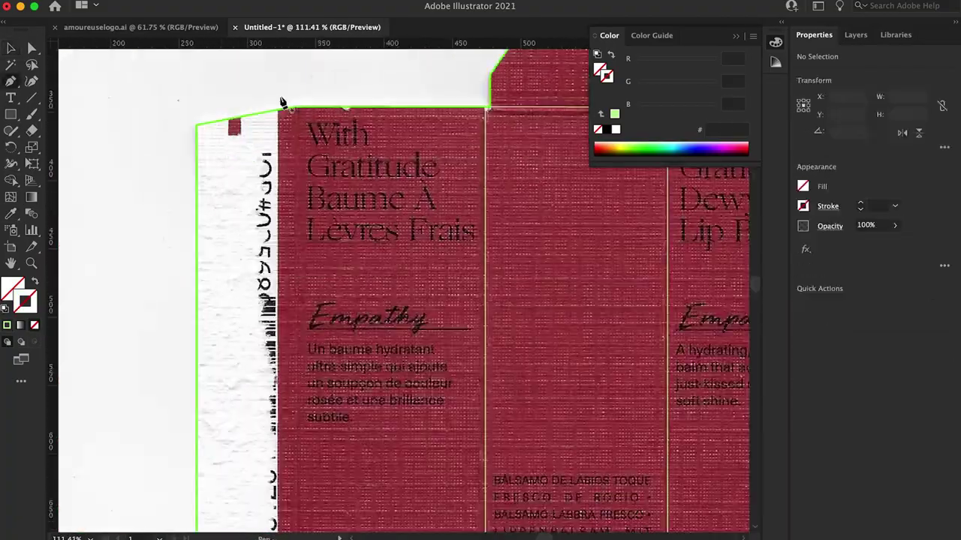
pyautogui.click(282, 102)
pyautogui.keyDown('shift'); pyautogui.click(290, 454); pyautogui.keyUp('shift')
pyautogui.press('v')
pyautogui.click(292, 466)
# - Draw further horizontal fold lines with the Pen tool, including one across the base of the lower left dust flap
pyautogui.press('p')
pyautogui.click(666, 324)
pyautogui.click(207, 318)
pyautogui.press('a')
pyautogui.scroll(-3, 409, 300)
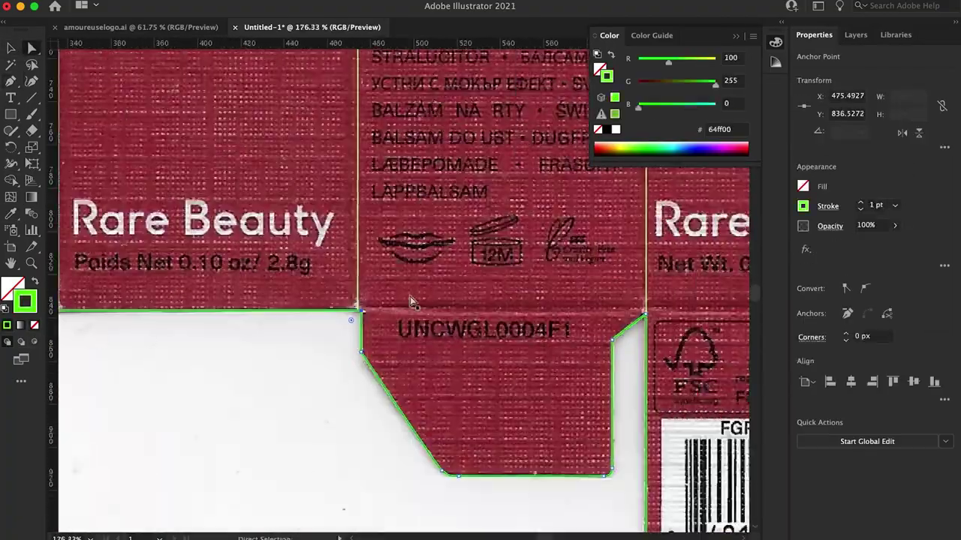
pyautogui.click(410, 300)
pyautogui.press('p')
pyautogui.scroll(4, 125, 307)
pyautogui.click(210, 278)
pyautogui.keyDown('shift'); pyautogui.click(264, 266); pyautogui.keyUp('shift')
# - Draw horizontal fold lines along the bases of the lower right dust flap and the English front panel
pyautogui.scroll(-5, 469, 267)
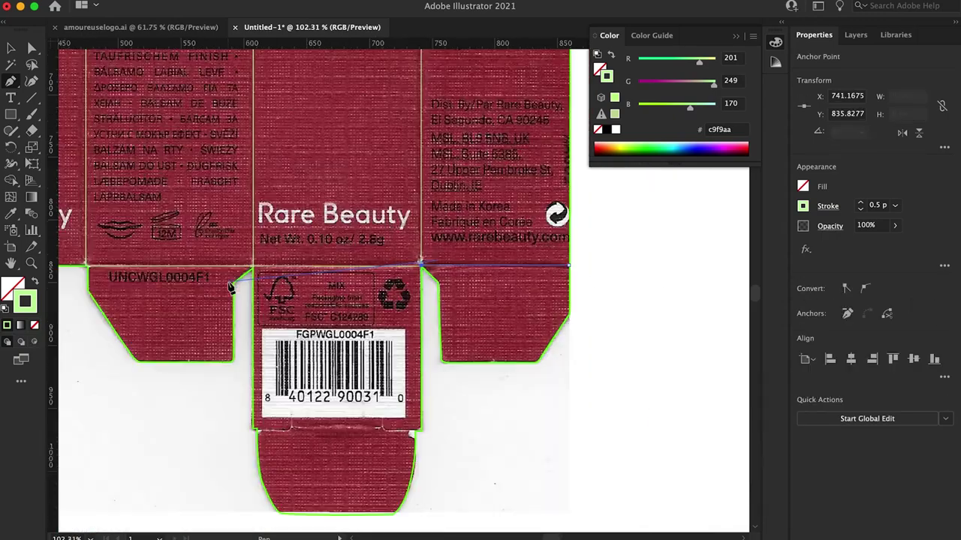
pyautogui.press('a')
pyautogui.click(232, 288)
pyautogui.scroll(2, 178, 253)
pyautogui.press('p')
pyautogui.scroll(-3, 353, 338)
pyautogui.click(504, 346)
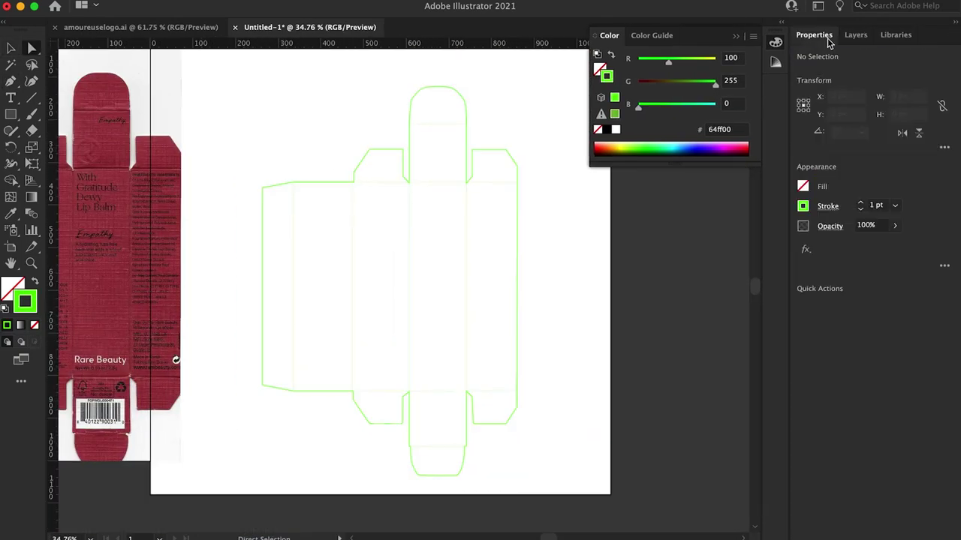
# - Recolour the strokes of all fold lines to blue #646cff, keeping the outline green
pyautogui.click(361, 177)
pyautogui.click(432, 262)
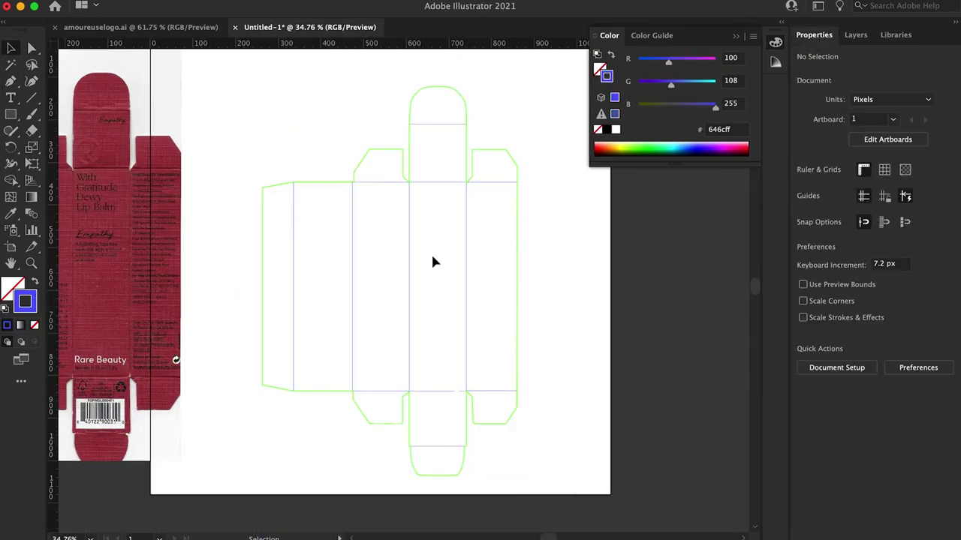
pyautogui.scroll(2, 409, 355)
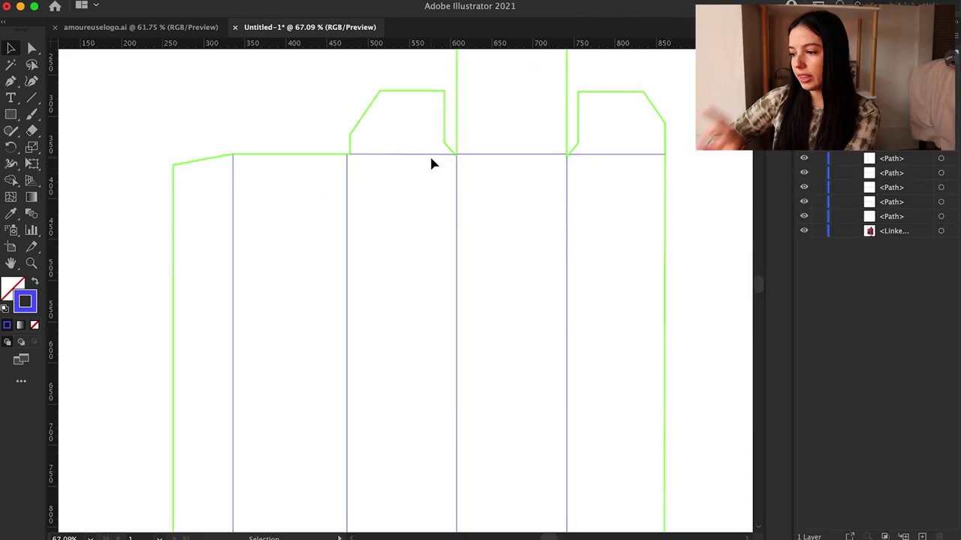
pyautogui.scroll(-3, 429, 154)
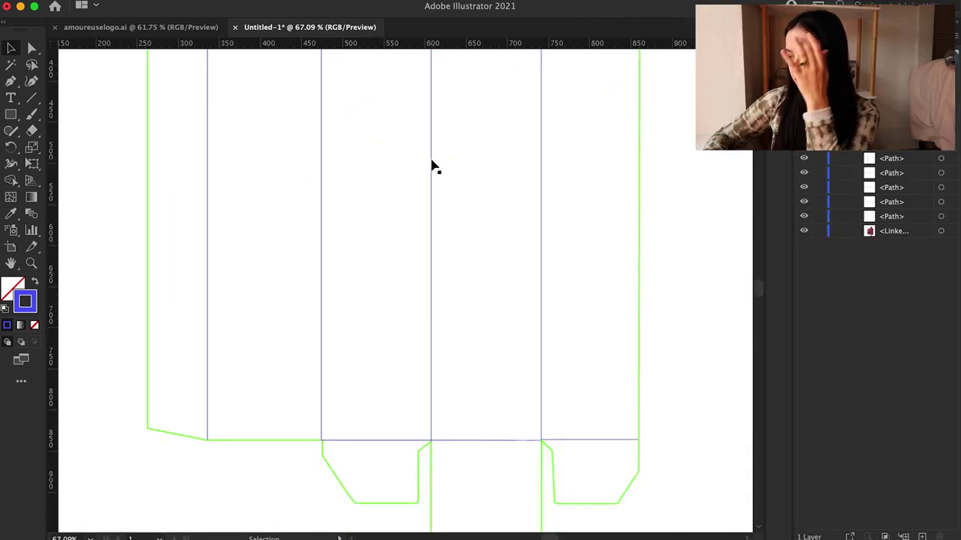
pyautogui.scroll(4, 337, 370)
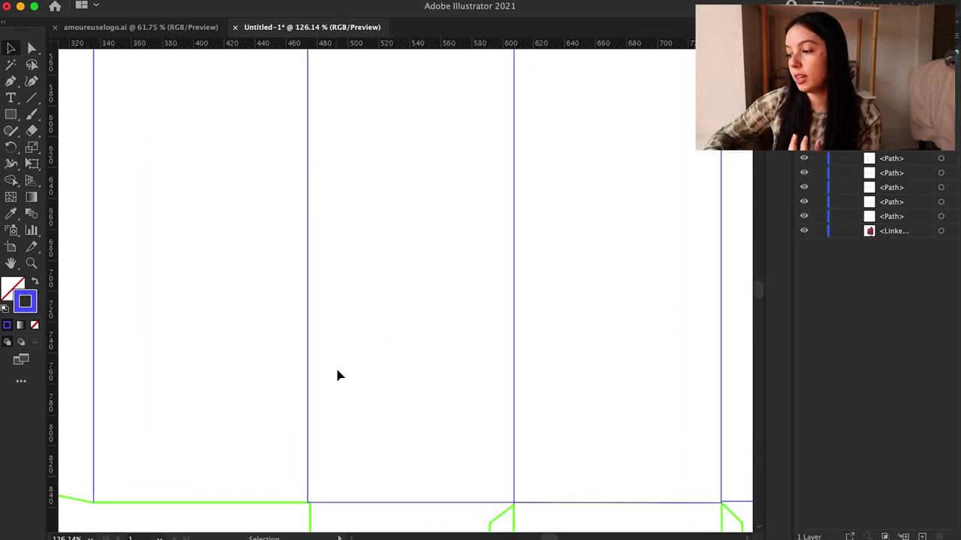
pyautogui.scroll(-4, 337, 370)
pyautogui.scroll(3, 337, 370)
pyautogui.scroll(-5, 339, 370)
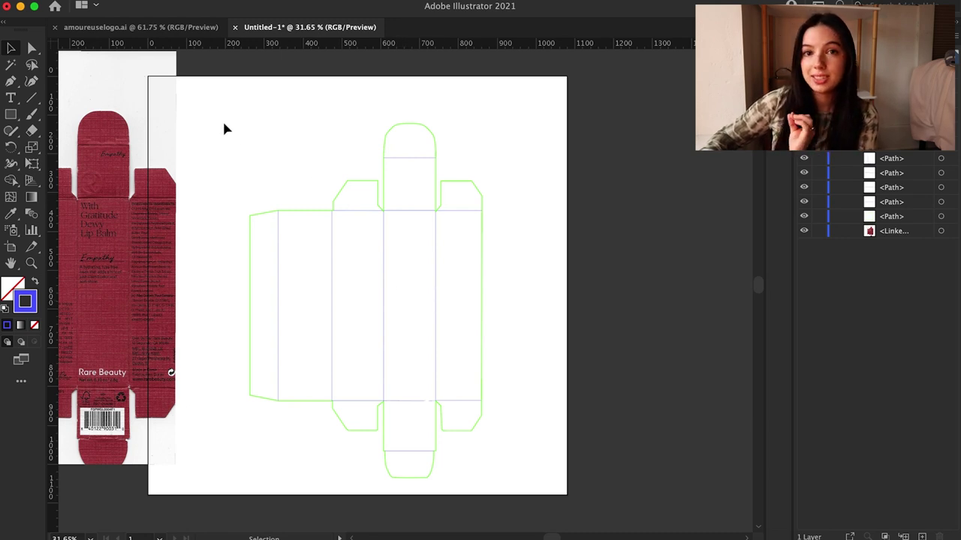
# - Centre the whole die-line on the artboard and move the scanned box image clear of the artboard's left edge
pyautogui.moveTo(221, 118); pyautogui.dragTo(495, 424)
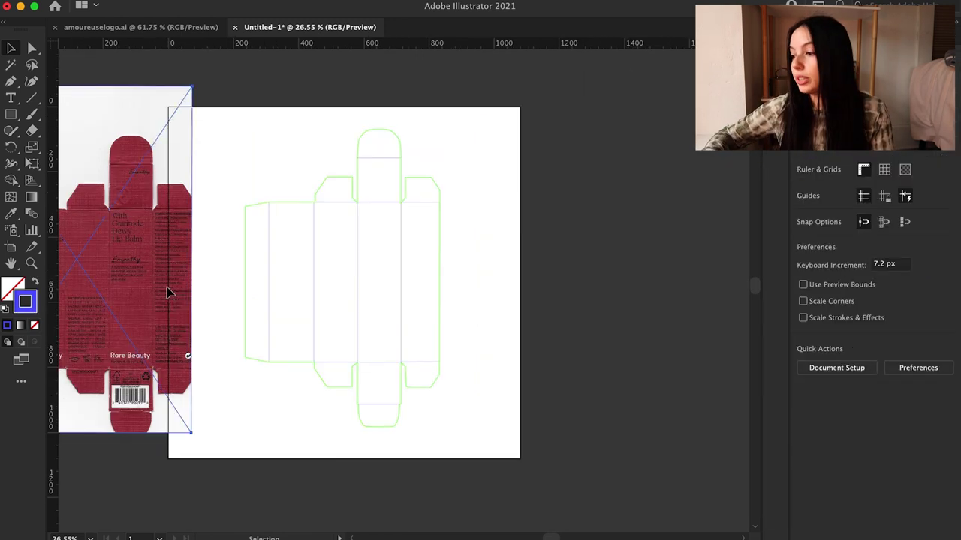
pyautogui.moveTo(167, 287); pyautogui.dragTo(119, 294)
pyautogui.click(214, 230)
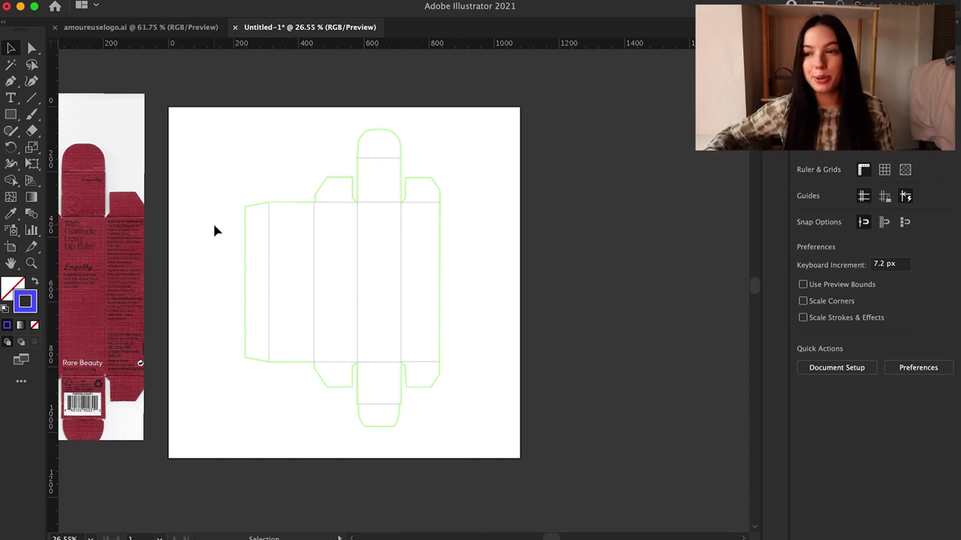
# - Switch to the amoureuselogo.ai document, select the lower Amoureuse wordmark and move it to the right
pyautogui.click(154, 28)
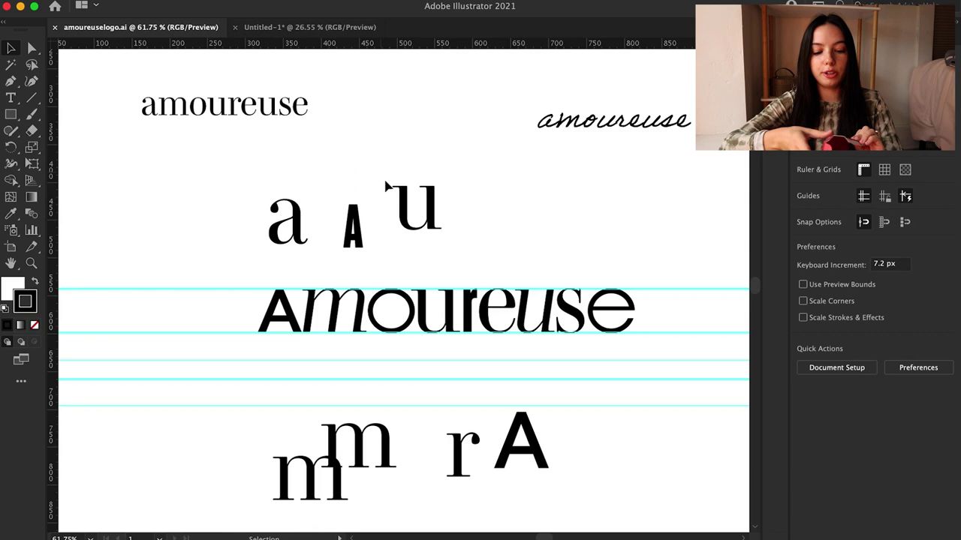
pyautogui.hscroll(-2, 215, 257)
pyautogui.scroll(-3, 215, 257)
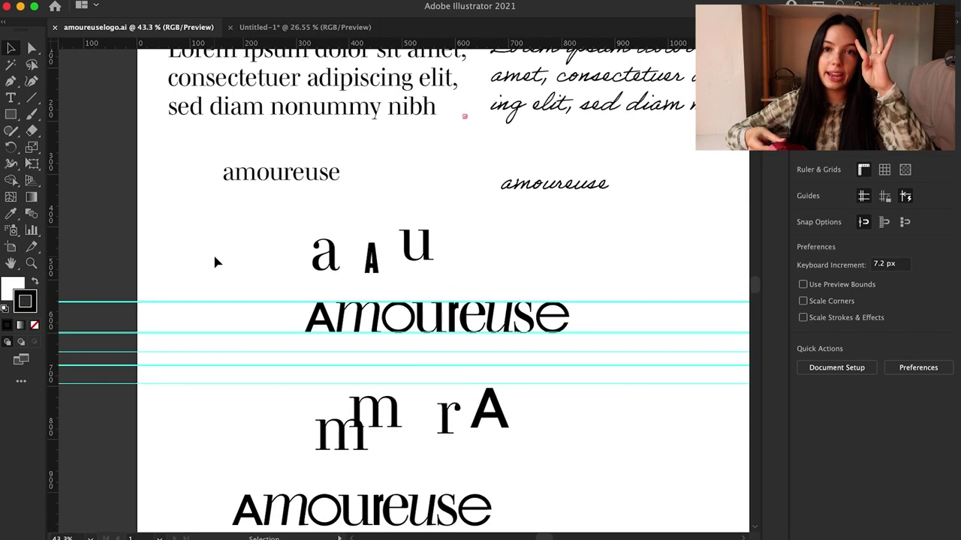
pyautogui.scroll(3, 215, 257)
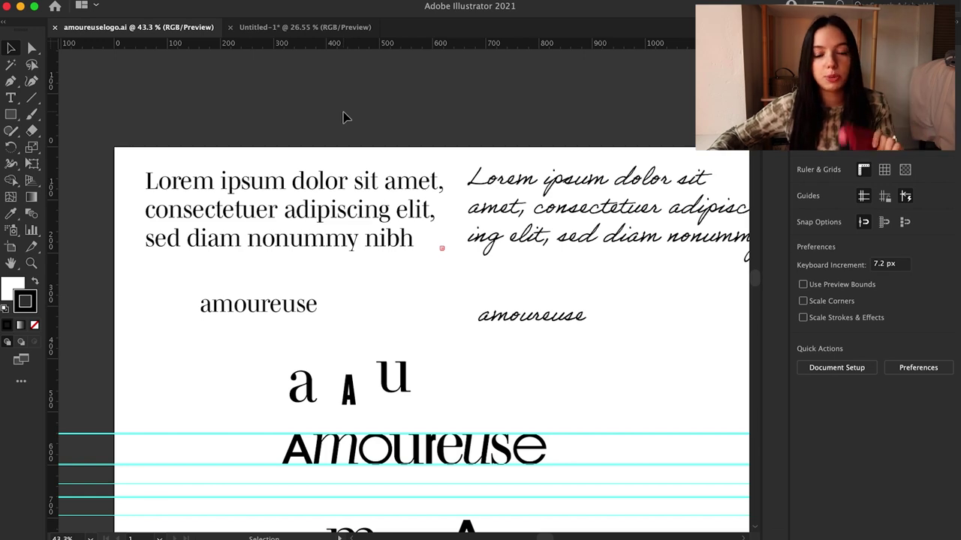
pyautogui.scroll(-10, 340, 332)
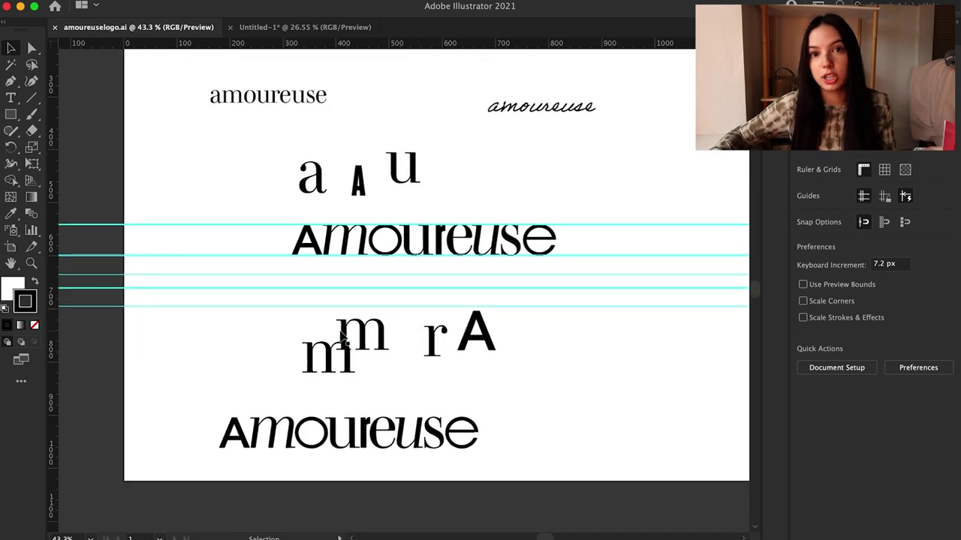
pyautogui.moveTo(210, 402); pyautogui.dragTo(532, 490)
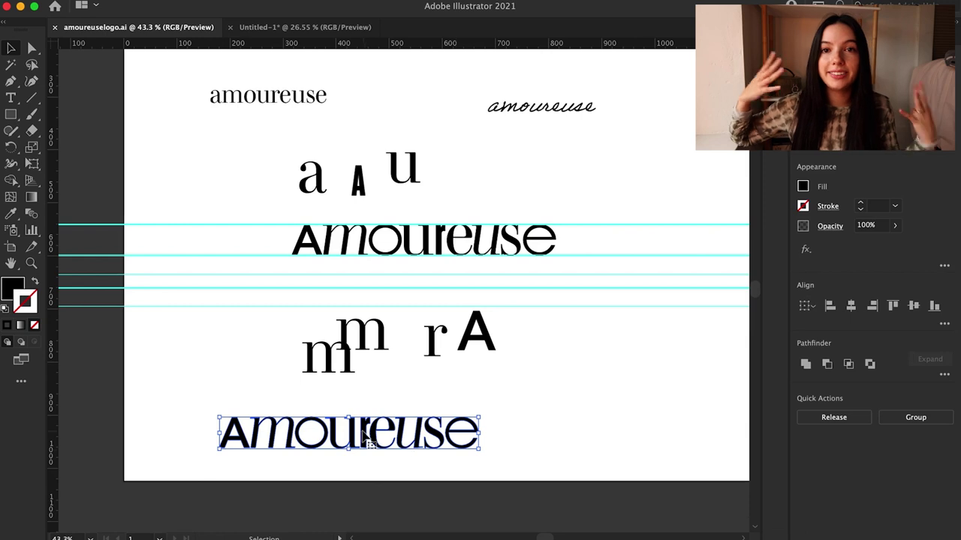
pyautogui.moveTo(368, 439); pyautogui.dragTo(637, 418)
# - Swap the outline's stroke to a fill on the second artboard's die-line, set it to pale peach #f9ebde and deselect
pyautogui.hscroll(5, 638, 418)
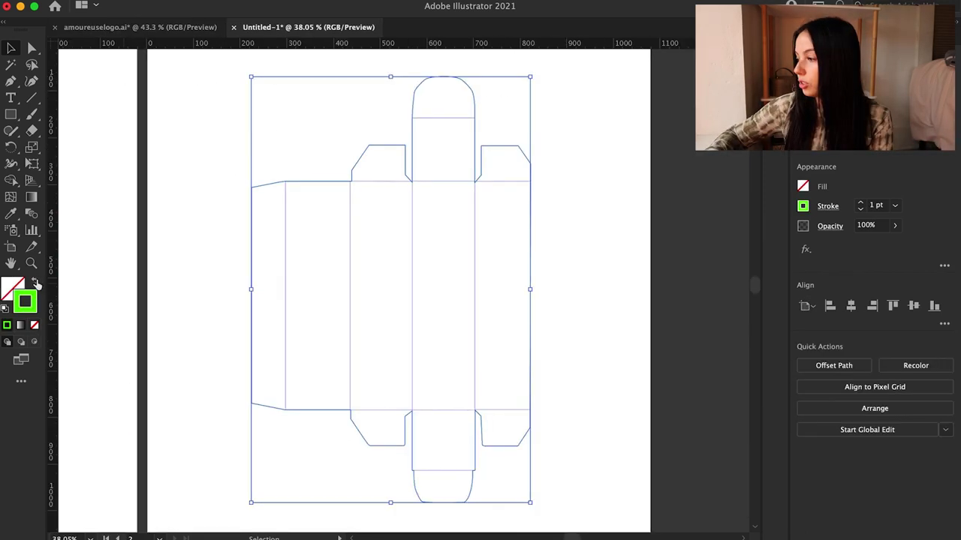
pyautogui.click(35, 281)
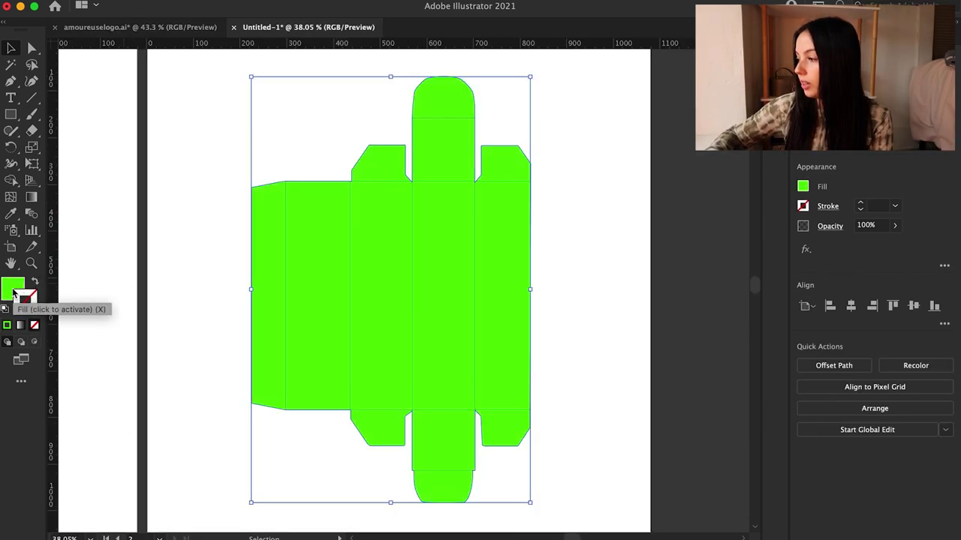
pyautogui.doubleClick(14, 293)
pyautogui.click(616, 283)
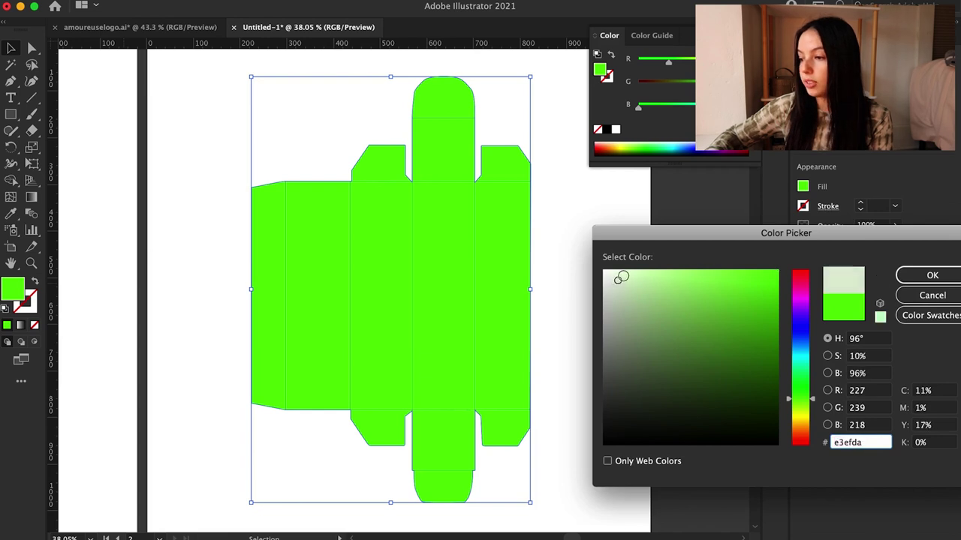
pyautogui.moveTo(621, 278); pyautogui.dragTo(623, 271)
pyautogui.moveTo(801, 390); pyautogui.dragTo(798, 432)
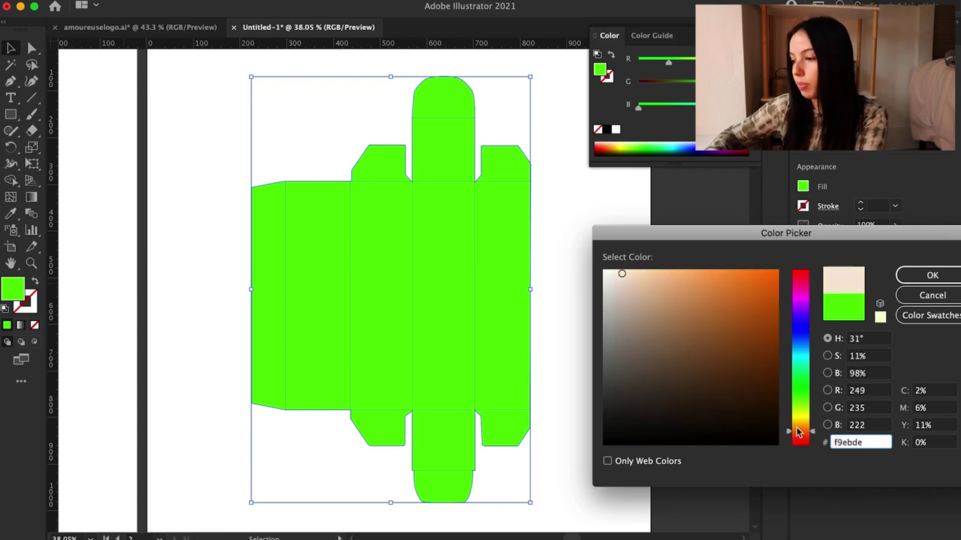
pyautogui.click(925, 276)
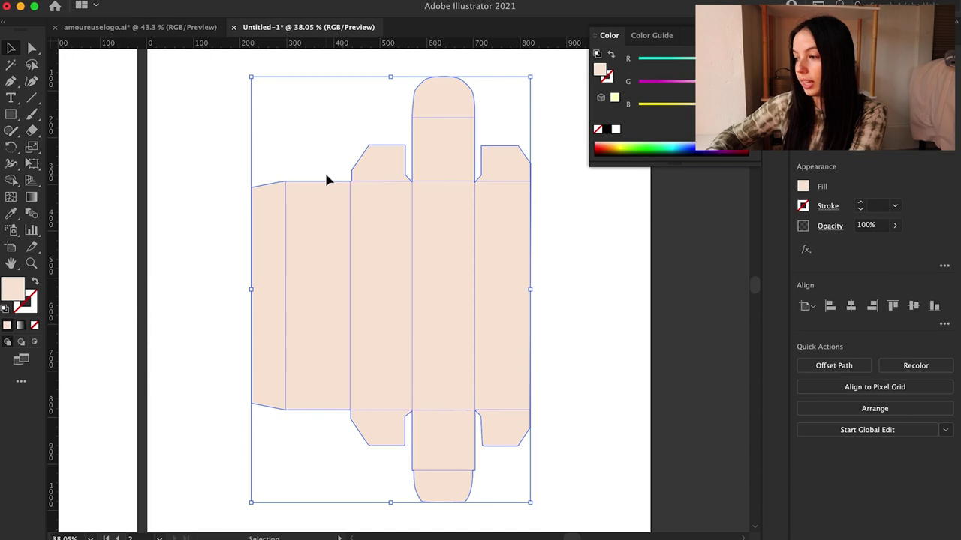
pyautogui.click(204, 171)
pyautogui.hscroll(2, 423, 212)
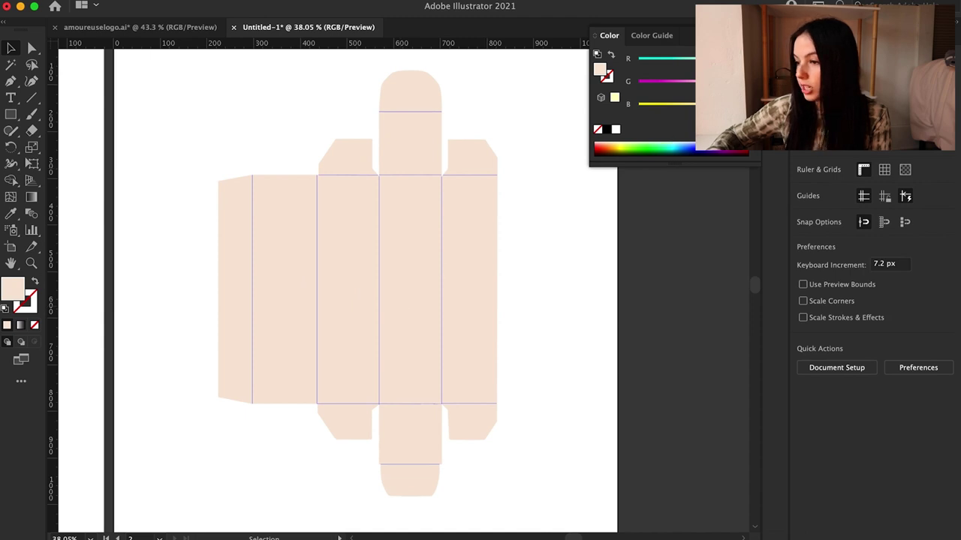
pyautogui.scroll(-2, 569, 253)
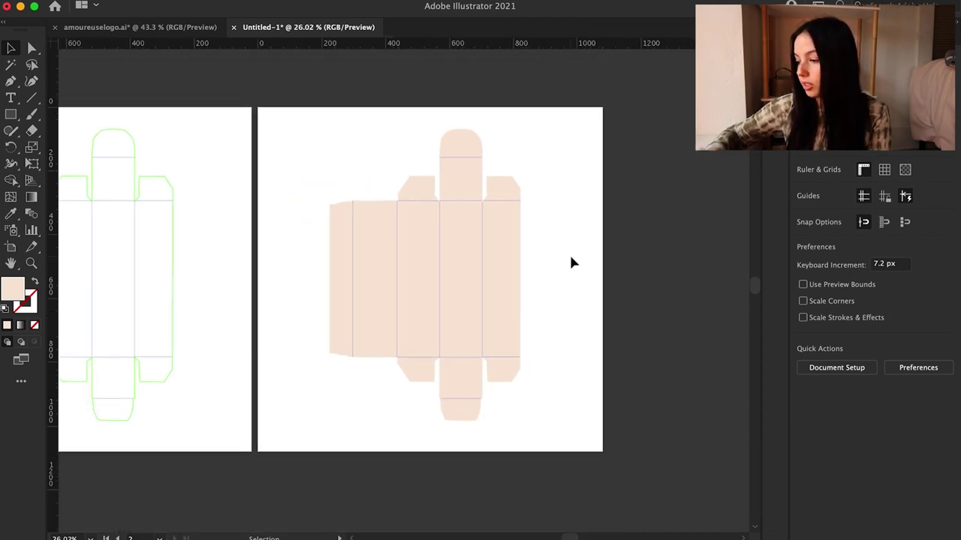
pyautogui.scroll(-2, 475, 276)
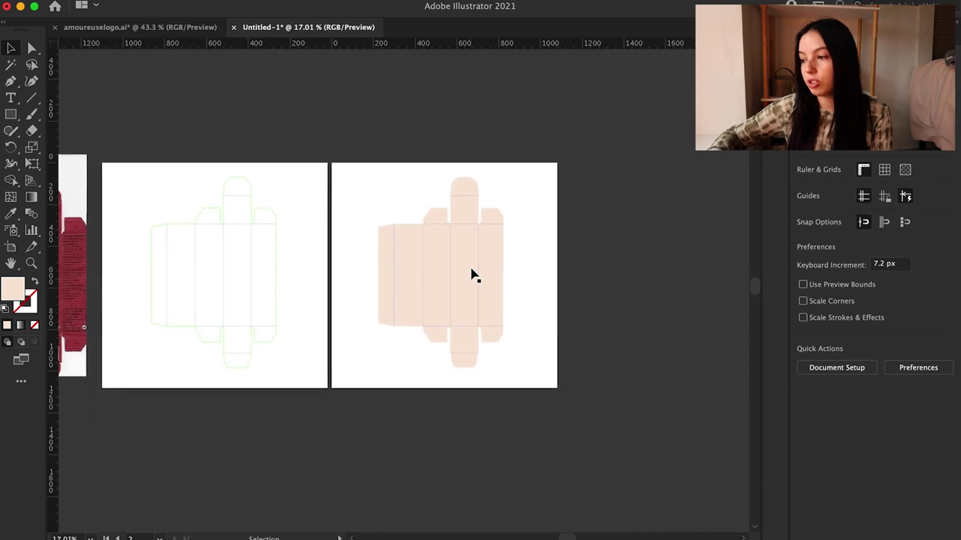
pyautogui.scroll(4, 474, 275)
pyautogui.scroll(3, 476, 275)
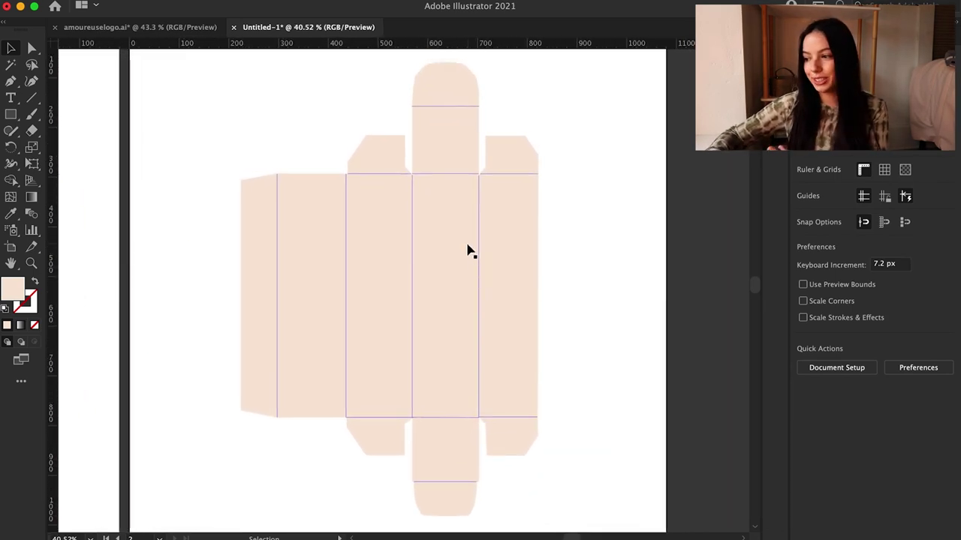
pyautogui.click(452, 256)
pyautogui.click(610, 316)
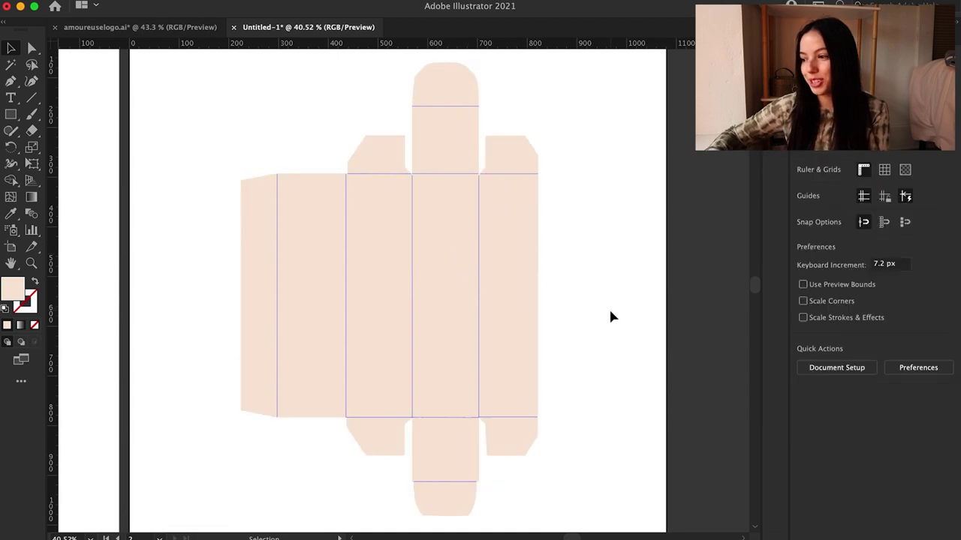
# - Place the Amoureuse wordmark in the front panel's upper left corner, rotated 90° clockwise to run down the panel
pyautogui.moveTo(267, 335); pyautogui.dragTo(434, 368)
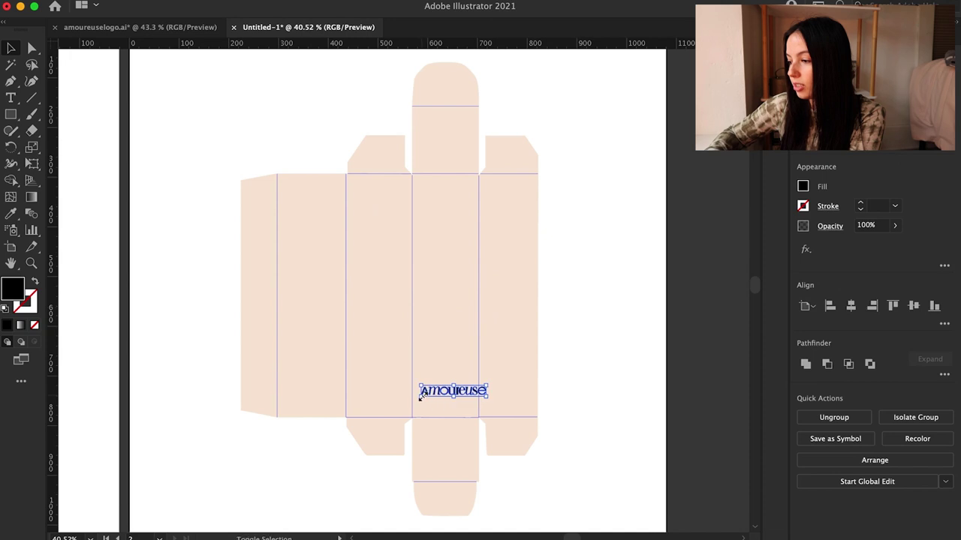
pyautogui.moveTo(491, 383); pyautogui.dragTo(458, 222)
# - Rotate the entire filled box layout with its fold lines and wordmark 90° counterclockwise, then deselect it
pyautogui.press('super+a')
pyautogui.press('super+0')
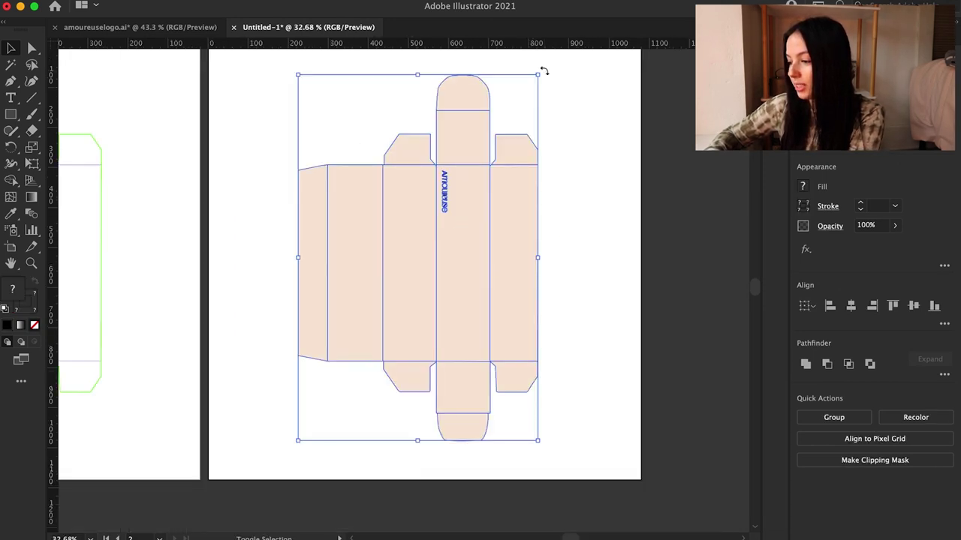
pyautogui.moveTo(544, 70); pyautogui.dragTo(331, 179)
pyautogui.click(388, 434)
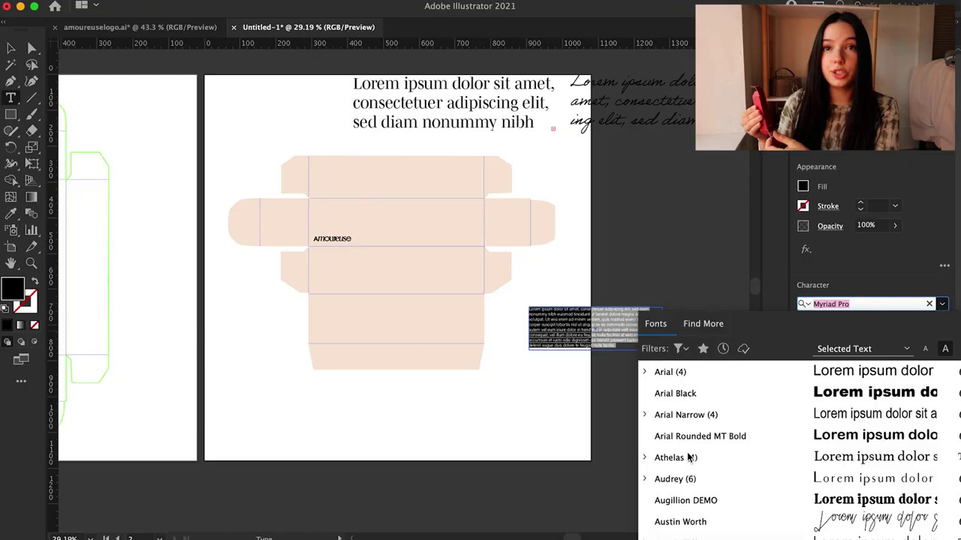
# - Set the small placeholder text beside the box to the font Adobe Handwriting Ernie
pyautogui.scroll(5, 703, 448)
pyautogui.scroll(-5, 703, 448)
pyautogui.write('adobe hand')
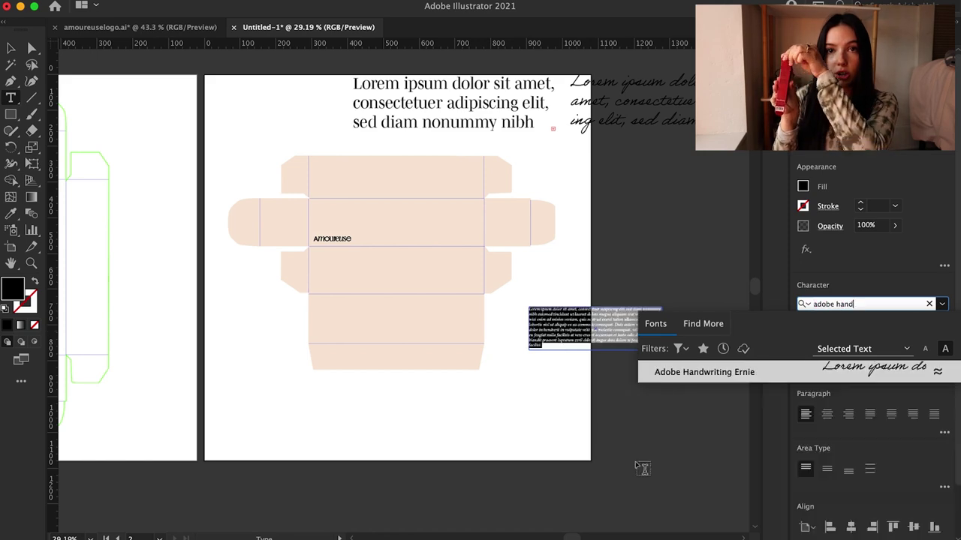
pyautogui.press('Return')
# - Enter "brightening" in the handwriting text box beside the box layout and finish text editing
pyautogui.scroll(3, 595, 332)
pyautogui.write('BR')
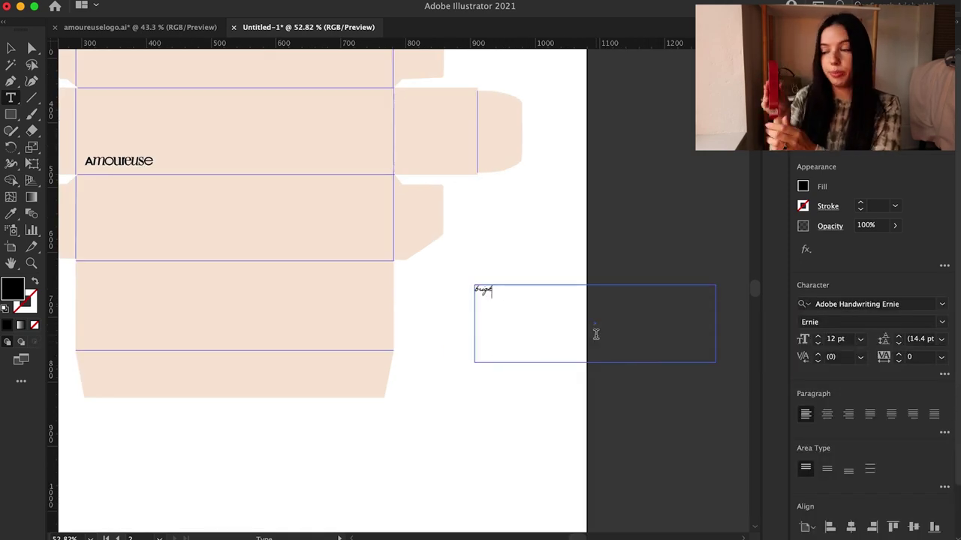
pyautogui.write('tening')
pyautogui.hotkey('ctrl', 'a')
pyautogui.press('Escape')
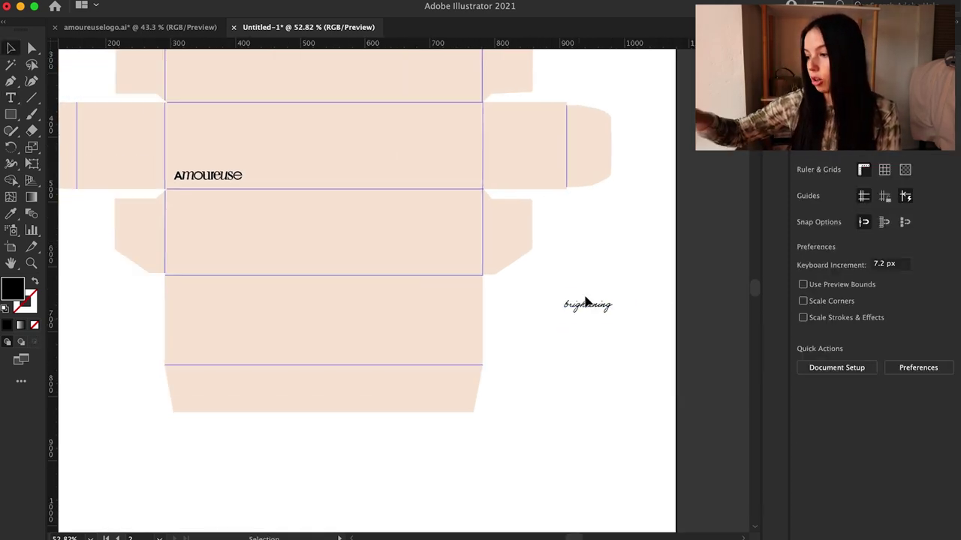
# - Duplicate the "brightening" text, set the copy's font to Mencken Std Head and retype it as "Brightening"
pyautogui.moveTo(585, 303); pyautogui.dragTo(617, 261)
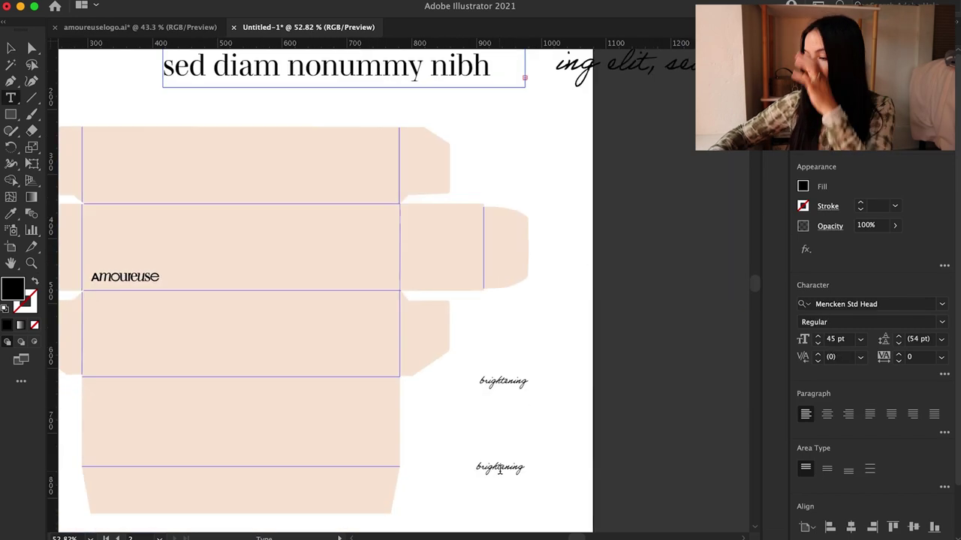
pyautogui.write('MENC')
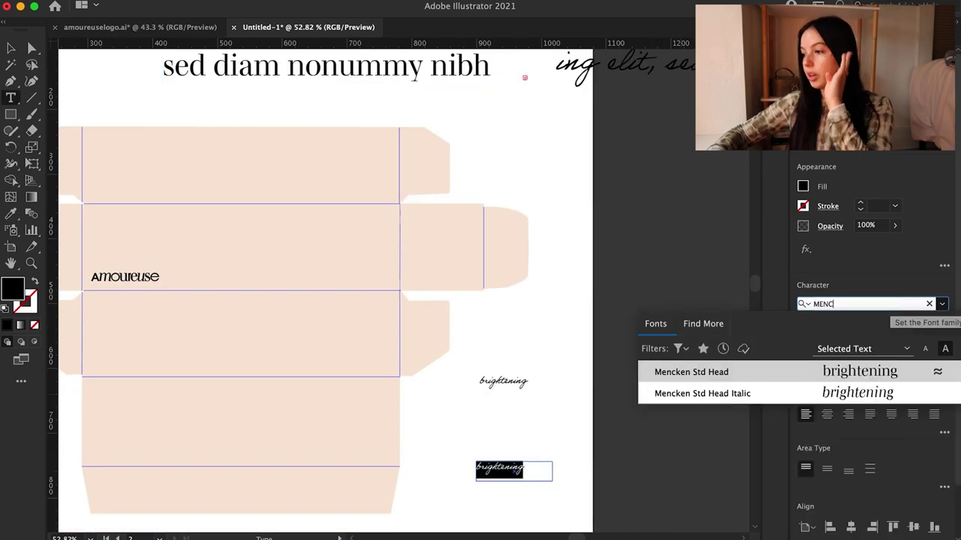
pyautogui.press('Return')
pyautogui.write('BR')
pyautogui.press('BackSpace')
pyautogui.write('rightening')
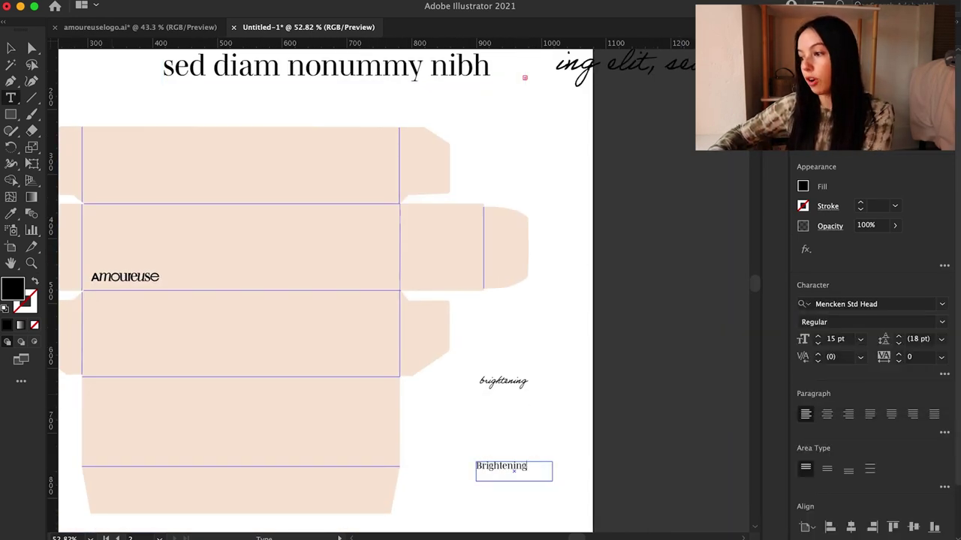
# - Widen the "Brightening" text box, extend its wording to "Brightening Eye Cream" and move it onto the panel above the Amoureuse wordmark
pyautogui.scroll(-3, 404, 466)
pyautogui.press('Escape')
pyautogui.moveTo(516, 422); pyautogui.dragTo(631, 423)
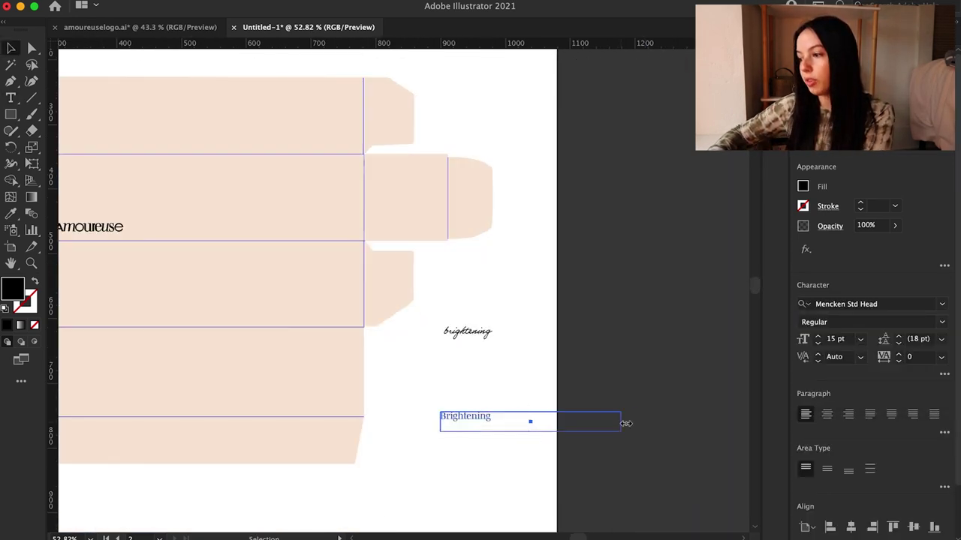
pyautogui.doubleClick(497, 417)
pyautogui.write('Eye Cream')
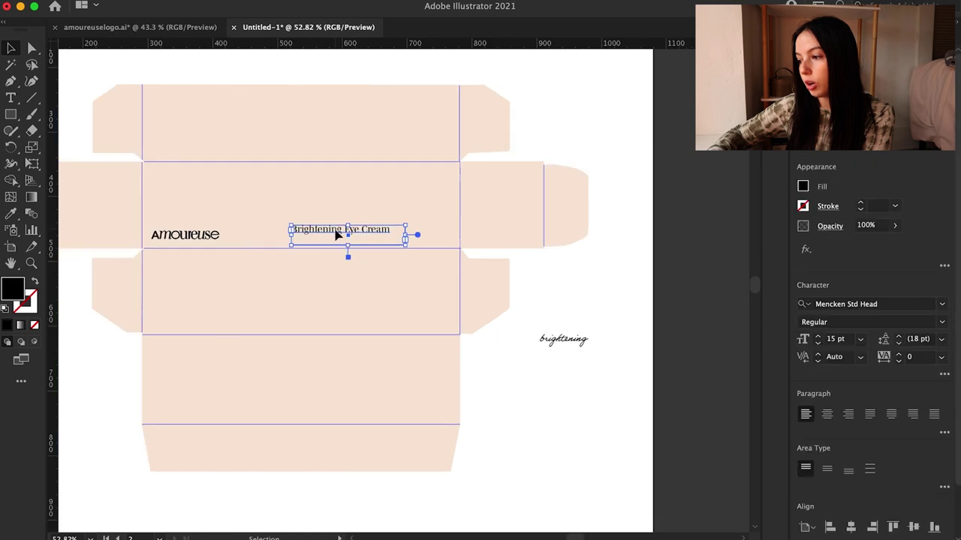
pyautogui.moveTo(336, 228); pyautogui.dragTo(217, 190)
# - Replace the handwritten "brightening" with "awaken" and place it above the product title on the wordmark panel, shifting the title slightly down
pyautogui.moveTo(589, 340); pyautogui.dragTo(476, 340)
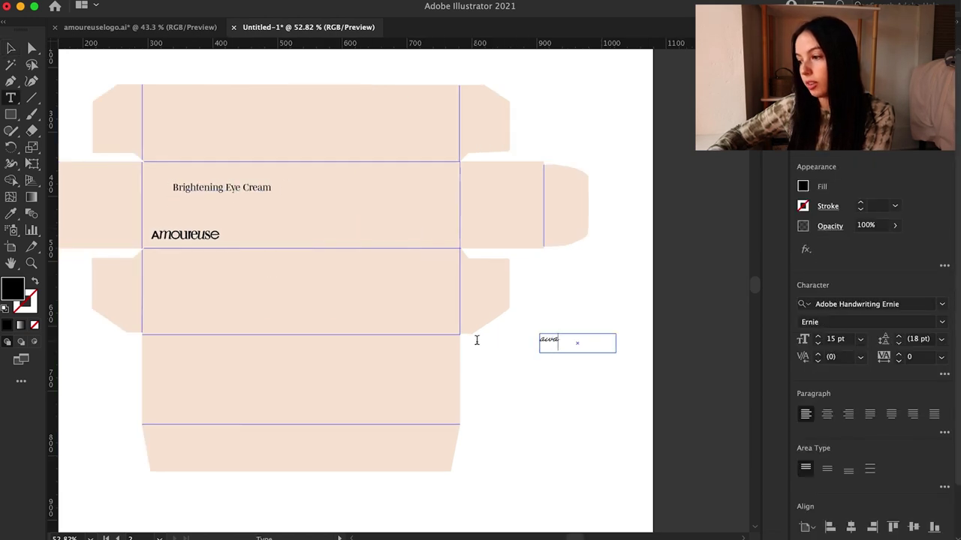
pyautogui.write('ken')
pyautogui.press('Escape')
pyautogui.click(356, 278)
pyautogui.moveTo(551, 339); pyautogui.dragTo(168, 174)
pyautogui.moveTo(225, 193); pyautogui.dragTo(230, 211)
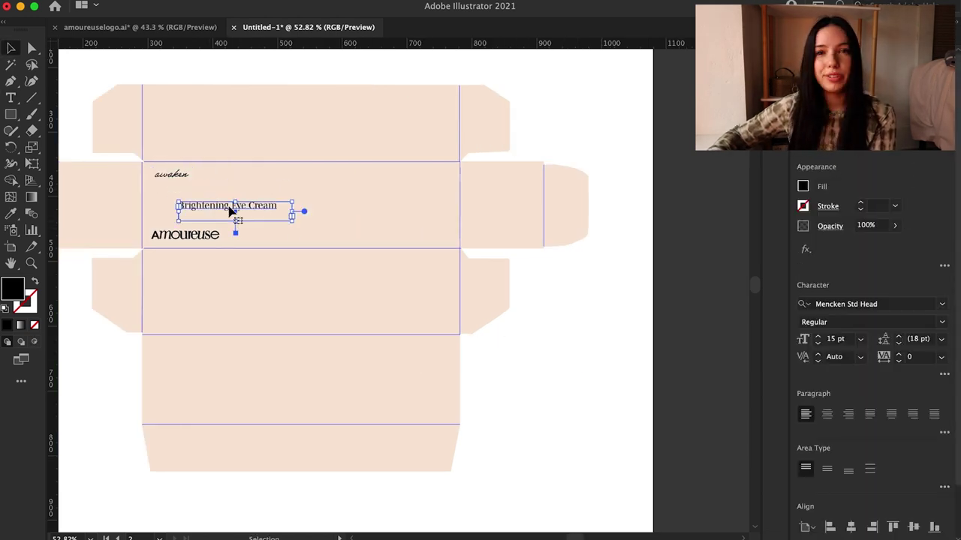
# - Set the "Brightening Eye Cream" text to 20 pt and widen its box so the full title fits on one line
pyautogui.tripleClick(229, 212)
pyautogui.doubleClick(818, 343)
pyautogui.press('Escape')
pyautogui.tripleClick(228, 210)
pyautogui.doubleClick(818, 335)
pyautogui.doubleClick(817, 335)
pyautogui.tripleClick(817, 336)
pyautogui.press('Escape')
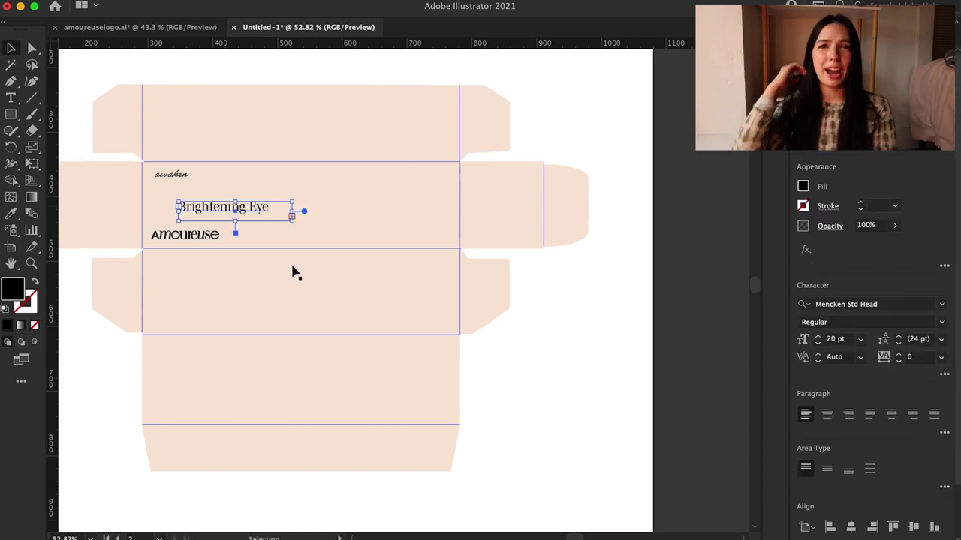
pyautogui.moveTo(292, 211); pyautogui.dragTo(330, 211)
pyautogui.press('super+shift+a')
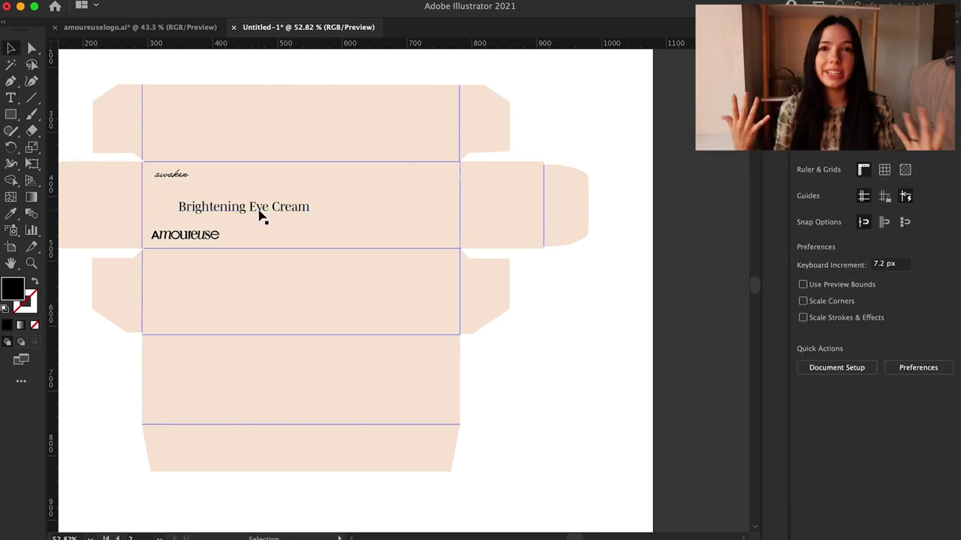
# - Nudge the title upward and put spare copies of "awaken" and "Brightening Eye Cream" on the pasteboard beside the artboard
pyautogui.moveTo(259, 214); pyautogui.dragTo(256, 207)
pyautogui.tripleClick(256, 208)
pyautogui.press('Escape')
pyautogui.click(170, 174)
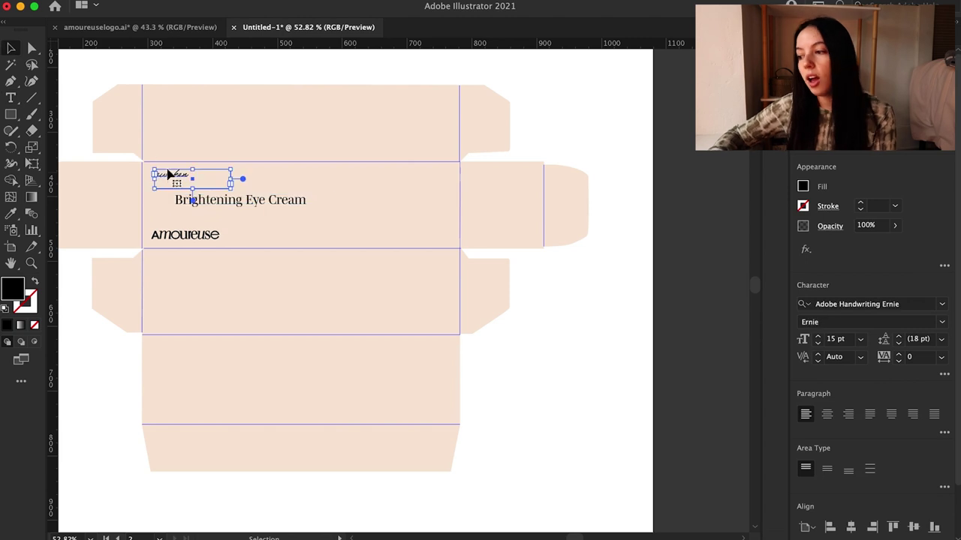
pyautogui.moveTo(169, 174); pyautogui.dragTo(678, 289)
pyautogui.moveTo(214, 206); pyautogui.dragTo(690, 336)
# - Convert the "Brightening Eye Cream" title on the box to outlines, enlarge it and position it between "awaken" and the wordmark
pyautogui.click(214, 206)
pyautogui.click(191, 2)
pyautogui.click(225, 210)
pyautogui.moveTo(306, 208); pyautogui.dragTo(370, 219)
pyautogui.moveTo(326, 214); pyautogui.dragTo(308, 207)
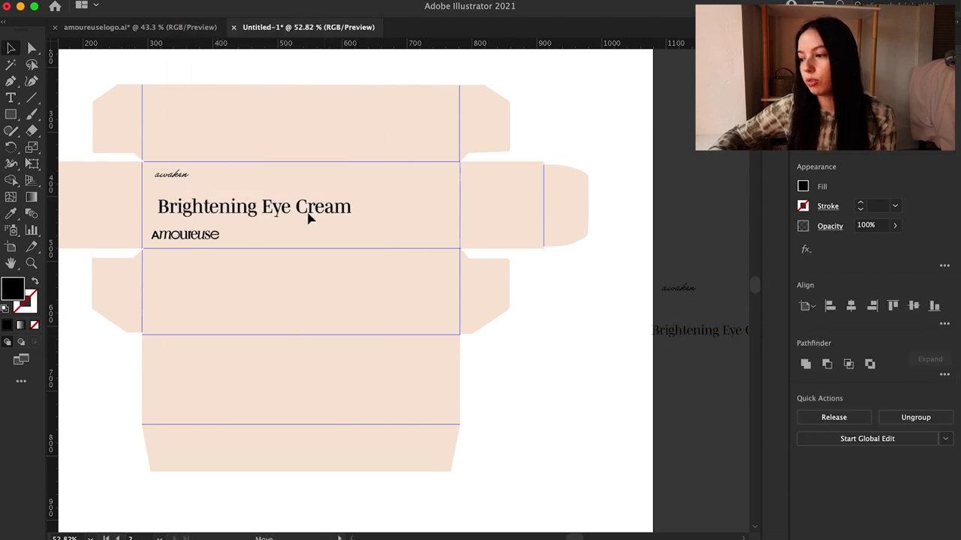
# - Add a vertical guide aligned with the left edge of the Amoureuse wordmark
pyautogui.press('super+shift+a')
pyautogui.moveTo(55, 200); pyautogui.dragTo(152, 200)
pyautogui.scroll(7, 175, 199)
pyautogui.moveTo(132, 298); pyautogui.dragTo(129, 299)
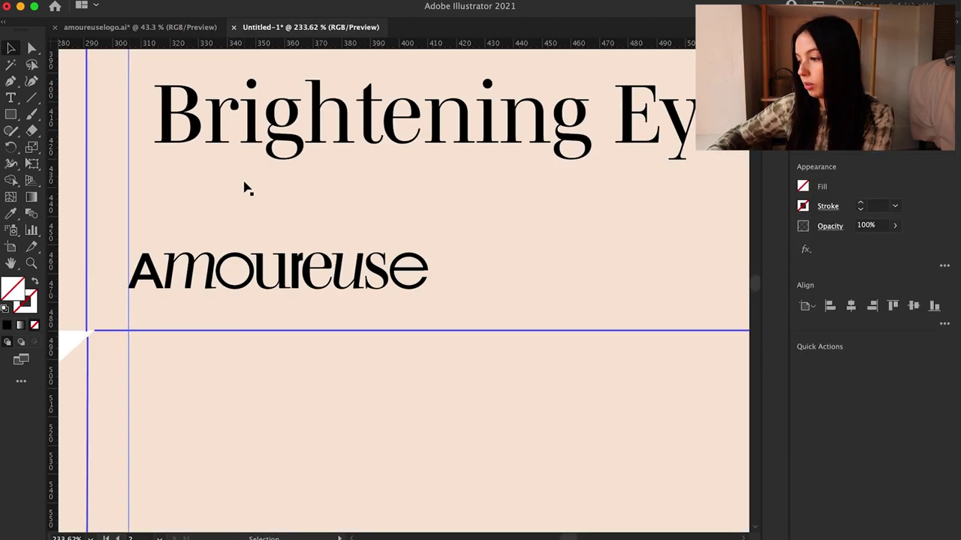
pyautogui.scroll(-1, 245, 186)
pyautogui.scroll(-3, 248, 187)
pyautogui.scroll(3, 257, 195)
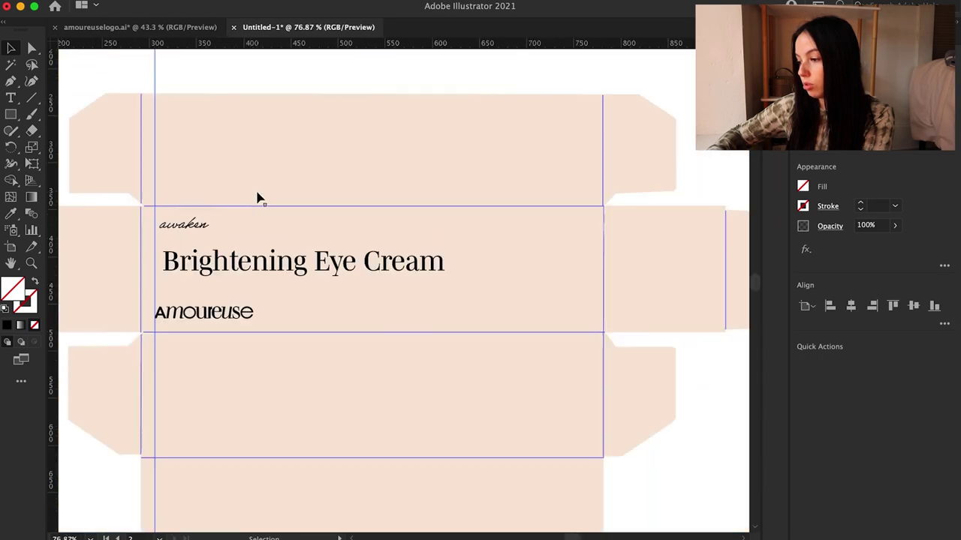
# - Align the left edge of the outlined "Brightening Eye Cream" title with the vertical guide
pyautogui.moveTo(232, 277); pyautogui.dragTo(218, 278)
pyautogui.scroll(2, 150, 247)
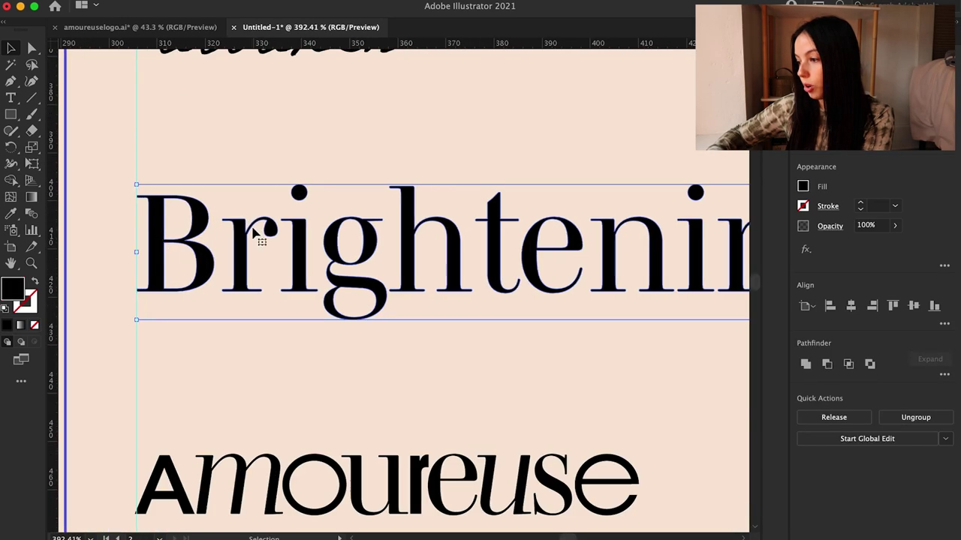
pyautogui.scroll(-2, 216, 340)
pyautogui.scroll(3, 148, 236)
# - Convert "awaken" to outlines, enlarge it and place it on the guide directly above the product title
pyautogui.doubleClick(223, 244)
pyautogui.hscroll(-3, 223, 245)
pyautogui.press('Escape')
pyautogui.press('super+shift+o')
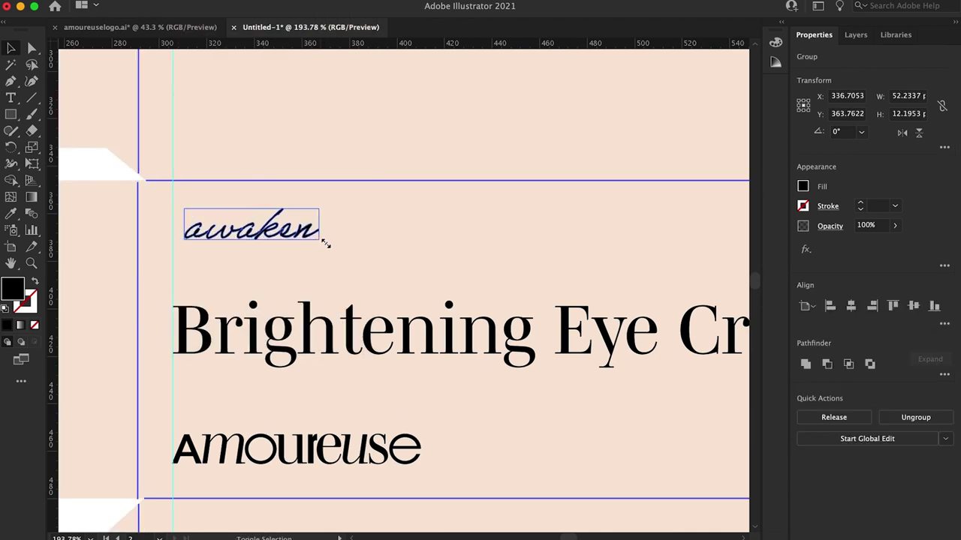
pyautogui.moveTo(322, 243); pyautogui.dragTo(372, 253)
pyautogui.scroll(-2, 241, 230)
pyautogui.moveTo(241, 234); pyautogui.dragTo(233, 249)
pyautogui.click(347, 461)
pyautogui.scroll(-3, 295, 224)
pyautogui.scroll(2, 231, 286)
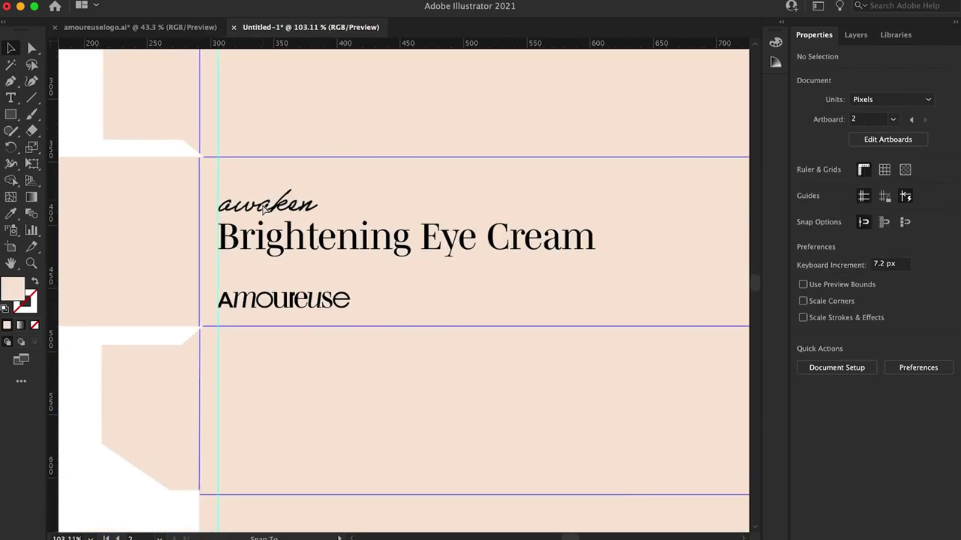
# - Move the Amoureuse wordmark along its baseline to the lower right corner of the title panel
pyautogui.scroll(-2, 303, 271)
pyautogui.scroll(-2, 304, 272)
pyautogui.scroll(1, 370, 253)
pyautogui.click(261, 254)
pyautogui.scroll(3, 262, 254)
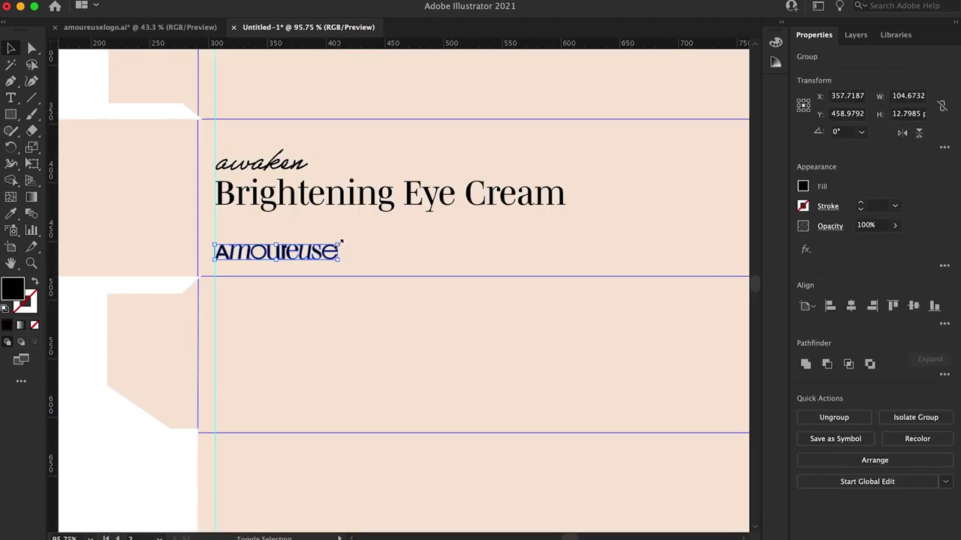
pyautogui.moveTo(340, 242); pyautogui.dragTo(291, 249)
pyautogui.click(151, 374)
pyautogui.scroll(-2, 152, 373)
pyautogui.moveTo(151, 277); pyautogui.dragTo(448, 277)
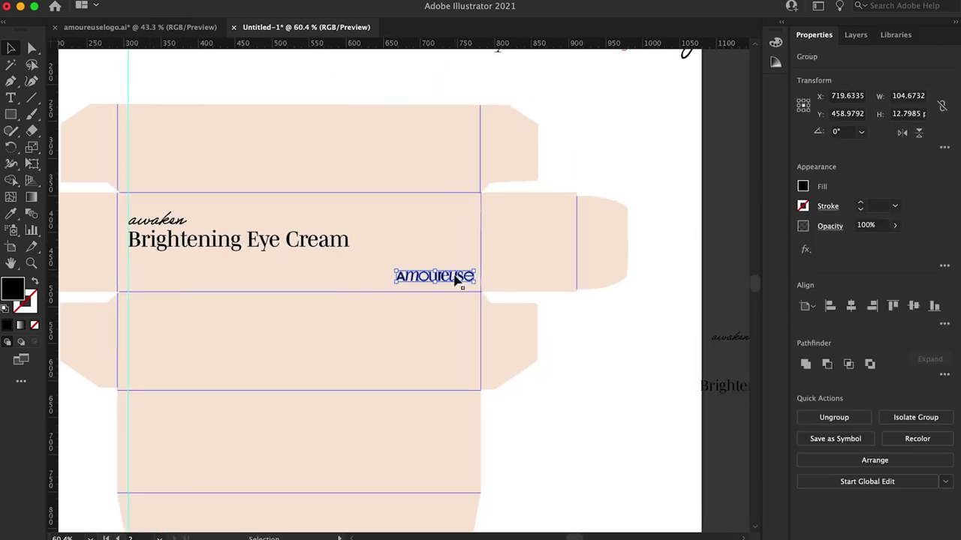
# - Scale the Amoureuse wordmark down slightly in the lower right corner of the title panel
pyautogui.click(393, 286)
pyautogui.scroll(3, 393, 276)
pyautogui.click(401, 282)
pyautogui.moveTo(384, 269); pyautogui.dragTo(404, 272)
pyautogui.click(657, 372)
pyautogui.scroll(-4, 504, 286)
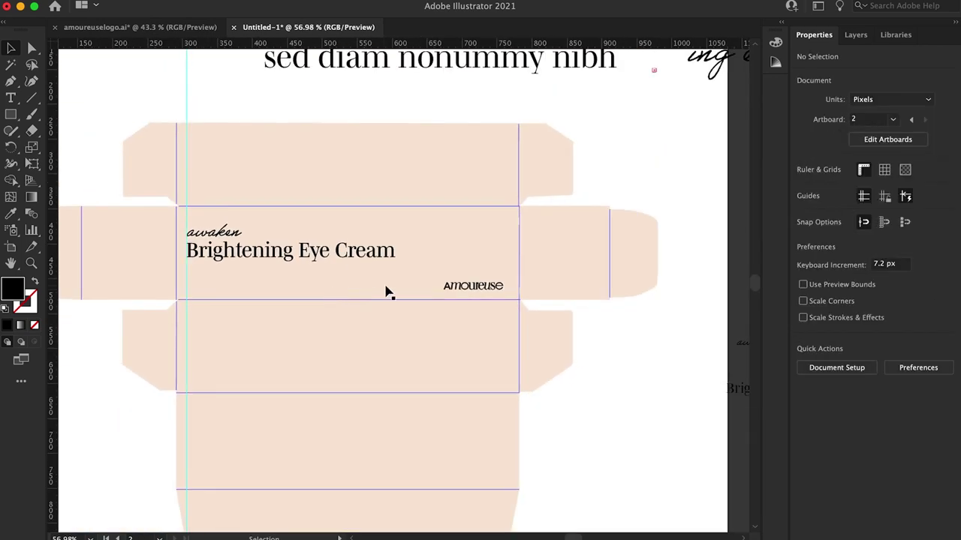
# - Switch to amoureuselogo.ai, isolate the "Am" letters as their own group and copy them into the box document
pyautogui.click(140, 27)
pyautogui.scroll(-5, 207, 315)
pyautogui.moveTo(167, 373); pyautogui.dragTo(294, 442)
pyautogui.scroll(5, 255, 429)
pyautogui.moveTo(287, 405); pyautogui.dragTo(230, 251)
pyautogui.click(154, 1)
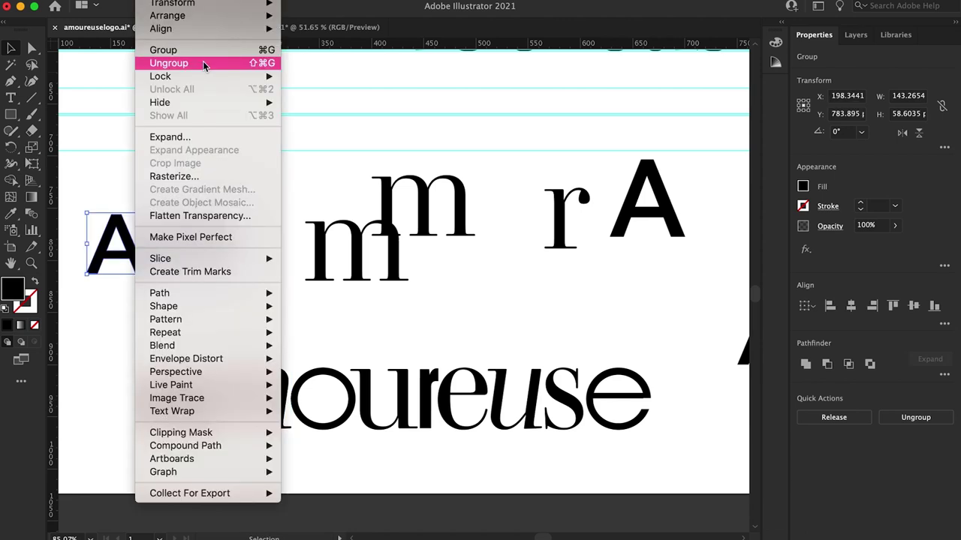
pyautogui.click(203, 63)
pyautogui.click(154, 1)
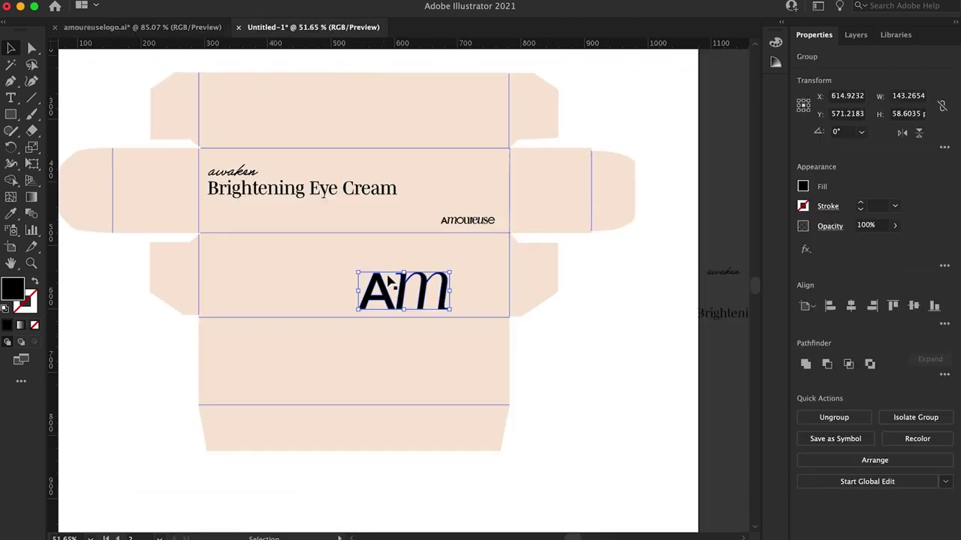
# - Place the "Am" monogram, scaled down and rotated 90° counterclockwise, on the lowest main panel with a copy of the "awaken Brightening Eye Cream" text
pyautogui.moveTo(450, 314); pyautogui.dragTo(485, 358)
pyautogui.click(599, 385)
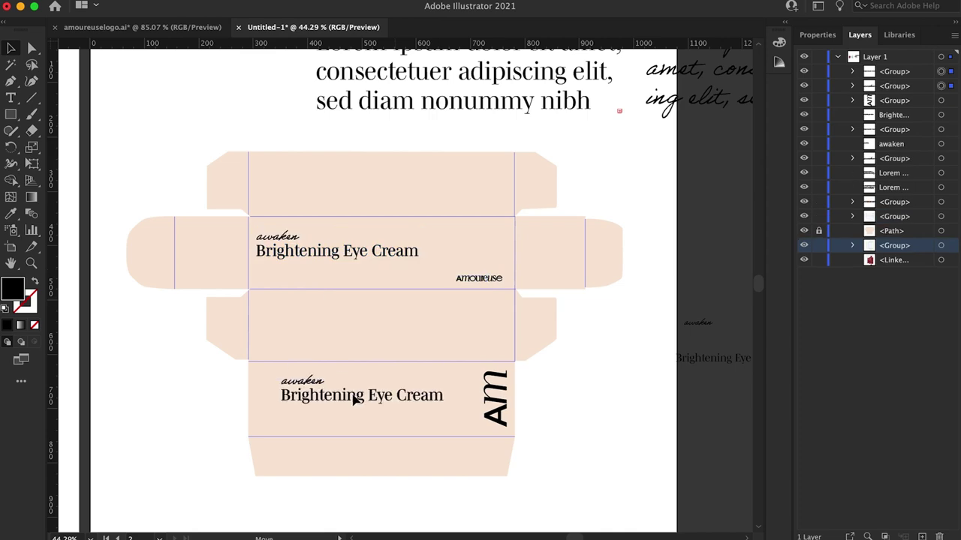
pyautogui.click(355, 400)
pyautogui.click(257, 223)
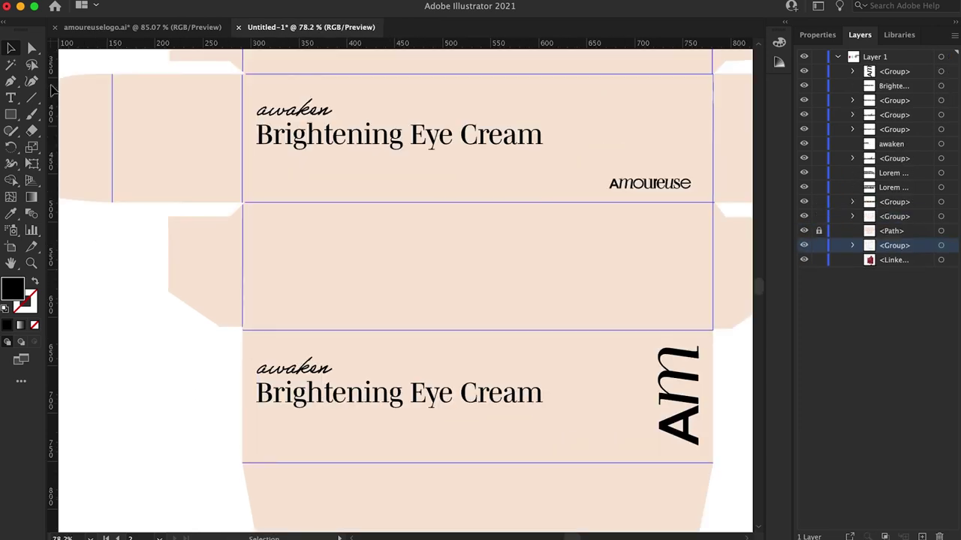
# - Match the gap above "awaken" on the lowest main panel to that on the wordmark panel using temporary black square spacers
pyautogui.click(11, 114)
pyautogui.moveTo(304, 73)
pyautogui.mouseDown()
pyautogui.moveTo(329, 100)
pyautogui.moveTo(327, 353)
pyautogui.mouseUp()
pyautogui.press('v')
pyautogui.moveTo(248, 359); pyautogui.dragTo(290, 383)
pyautogui.scroll(3, 291, 378)
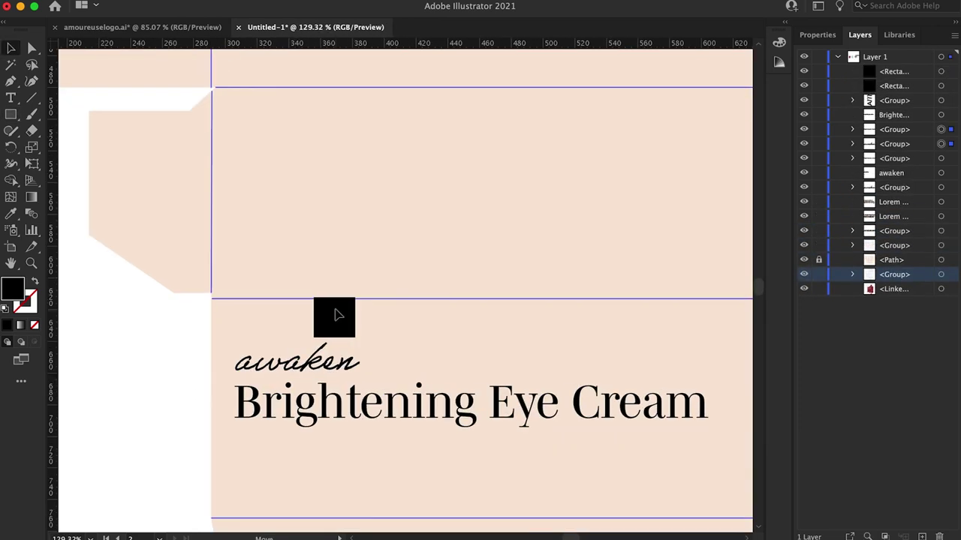
pyautogui.moveTo(308, 368); pyautogui.dragTo(308, 363)
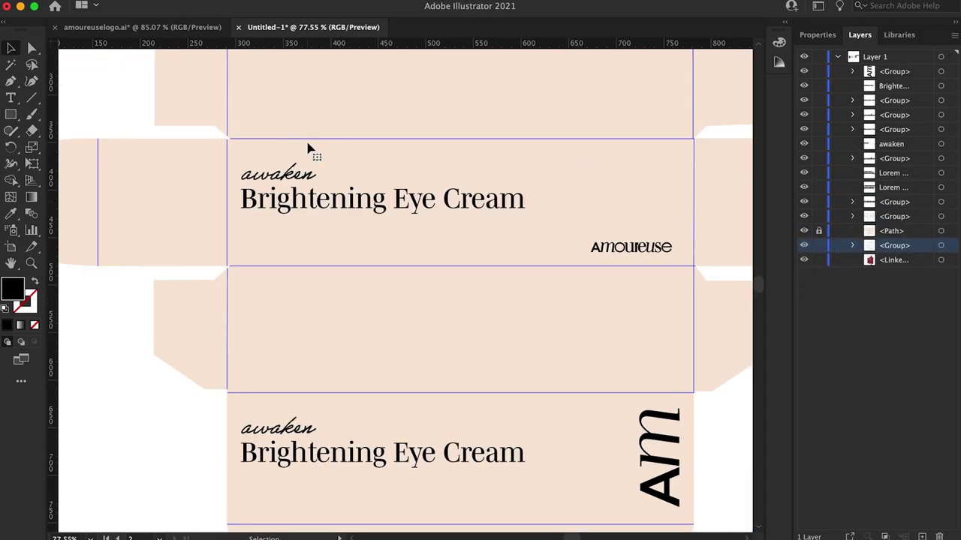
# - Rotate the entire box layout with its text and logos 90° clockwise so it stands upright
pyautogui.scroll(-2, 308, 147)
pyautogui.scroll(-1, 435, 308)
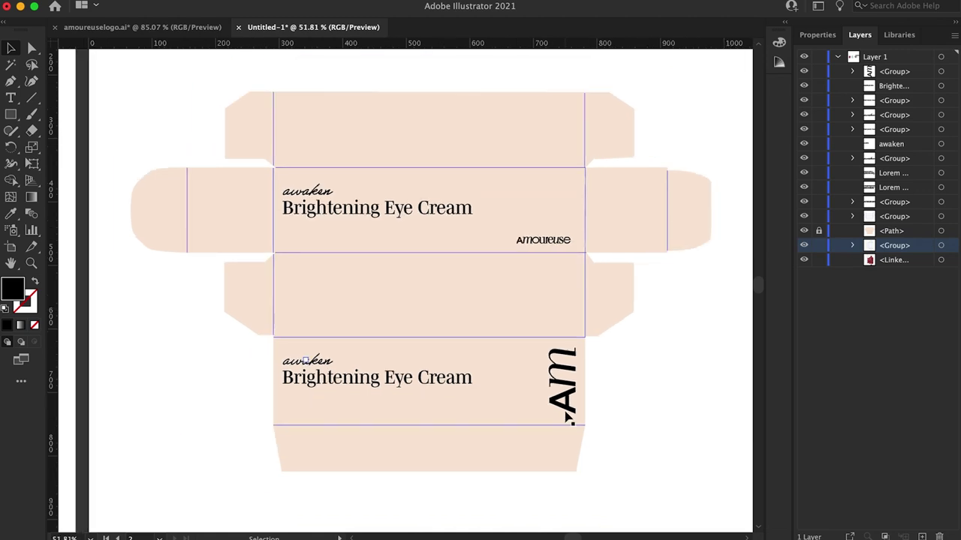
pyautogui.scroll(-2, 547, 259)
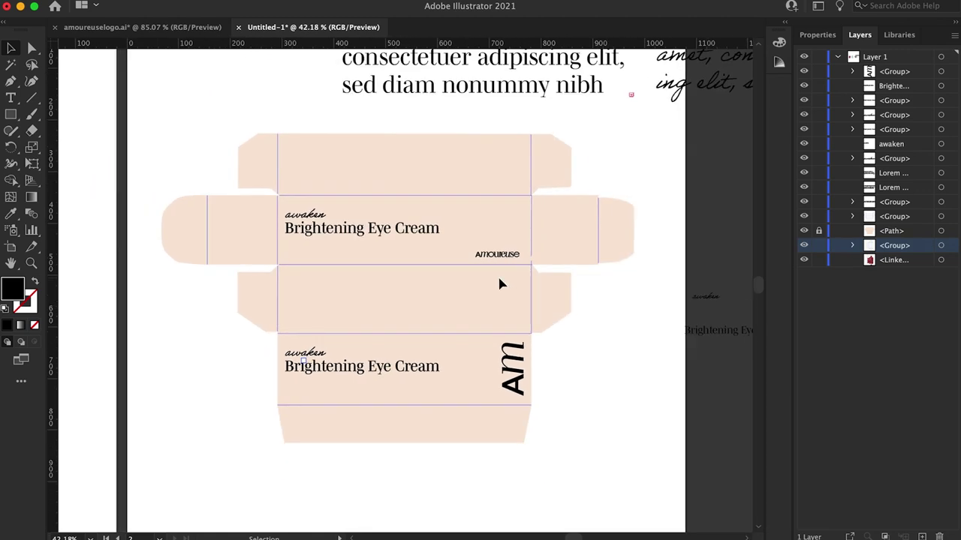
pyautogui.keyDown('shift'); pyautogui.moveTo(165, 480); pyautogui.dragTo(581, 85); pyautogui.keyUp('shift')
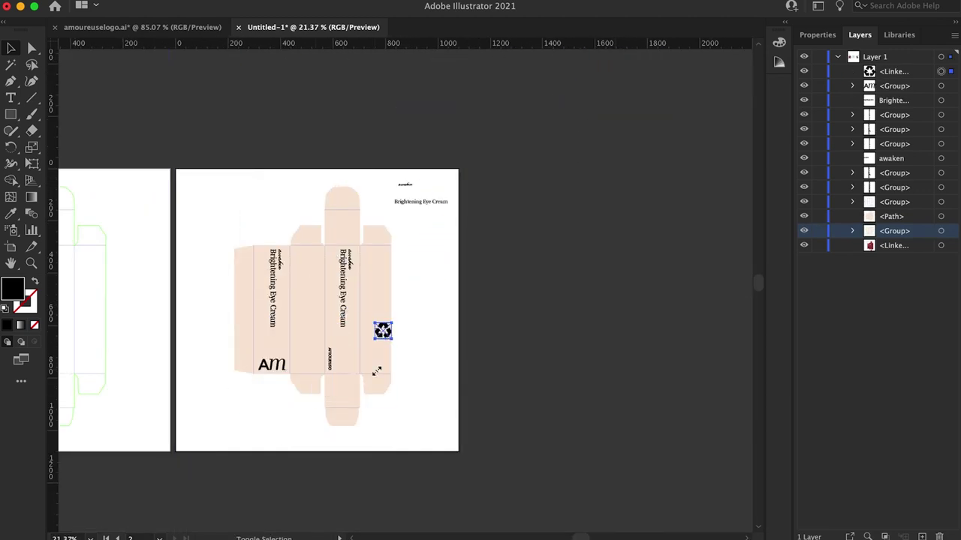
# - Move the recycling symbol onto the end panel below the Amoureuse wordmark and scale it down
pyautogui.scroll(4, 315, 398)
pyautogui.moveTo(538, 168); pyautogui.dragTo(464, 298)
pyautogui.scroll(2, 461, 293)
pyautogui.keyDown('shift'); pyautogui.moveTo(446, 325); pyautogui.dragTo(455, 314); pyautogui.keyUp('shift')
pyautogui.click(528, 378)
pyautogui.scroll(-2, 528, 378)
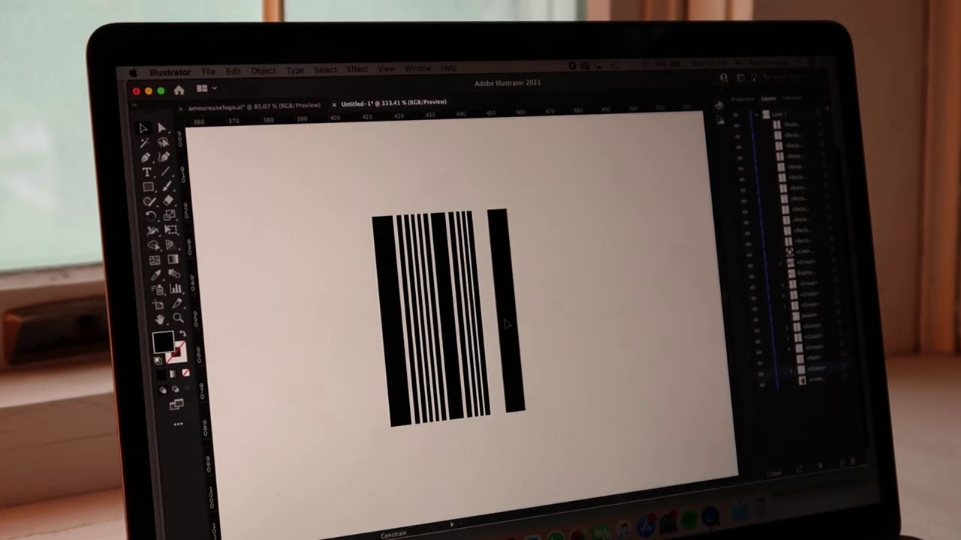
# - Build a barcode from duplicated black vertical bars of varying widths and spacing
pyautogui.moveTo(488, 277); pyautogui.dragTo(446, 279)
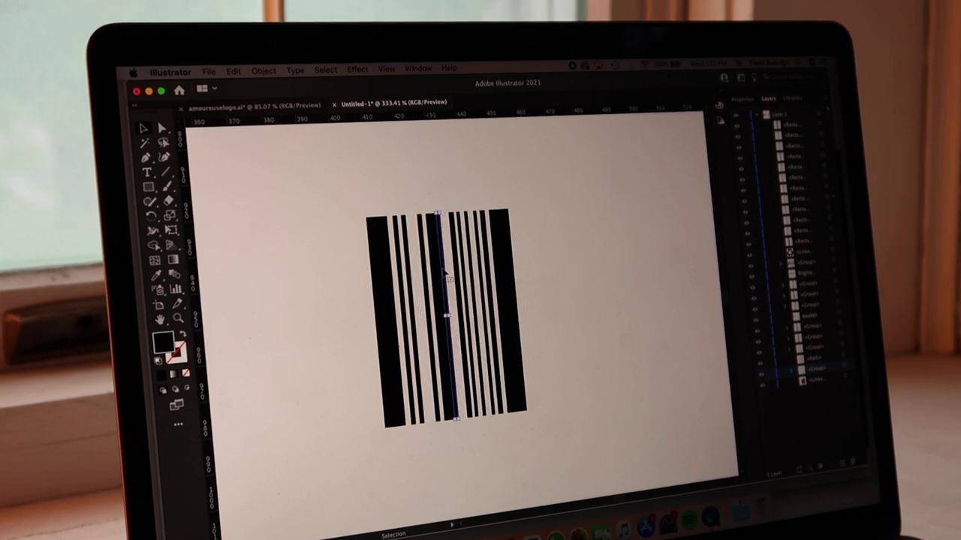
pyautogui.scroll(-2, 504, 318)
pyautogui.moveTo(504, 318); pyautogui.dragTo(521, 242)
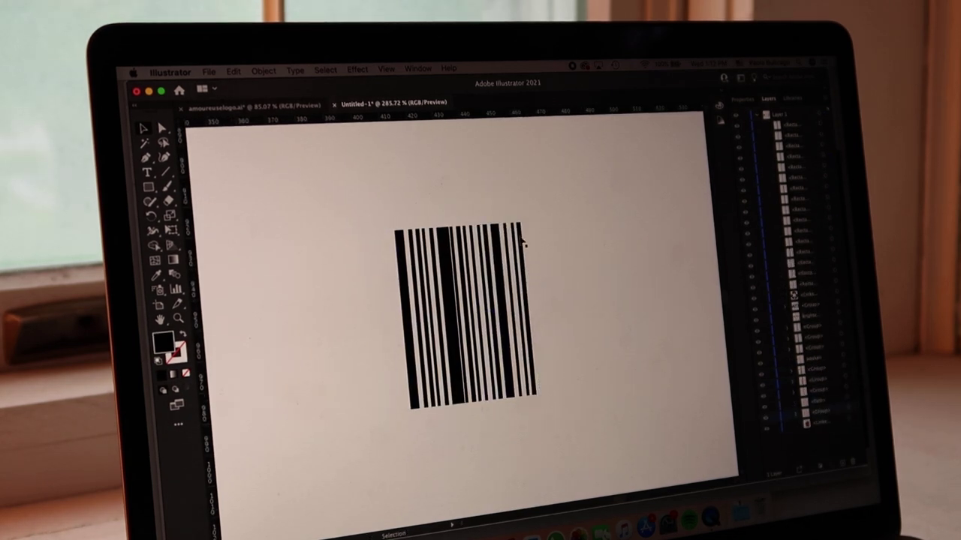
pyautogui.scroll(-3, 435, 253)
pyautogui.scroll(2, 435, 253)
pyautogui.moveTo(542, 328); pyautogui.dragTo(329, 258)
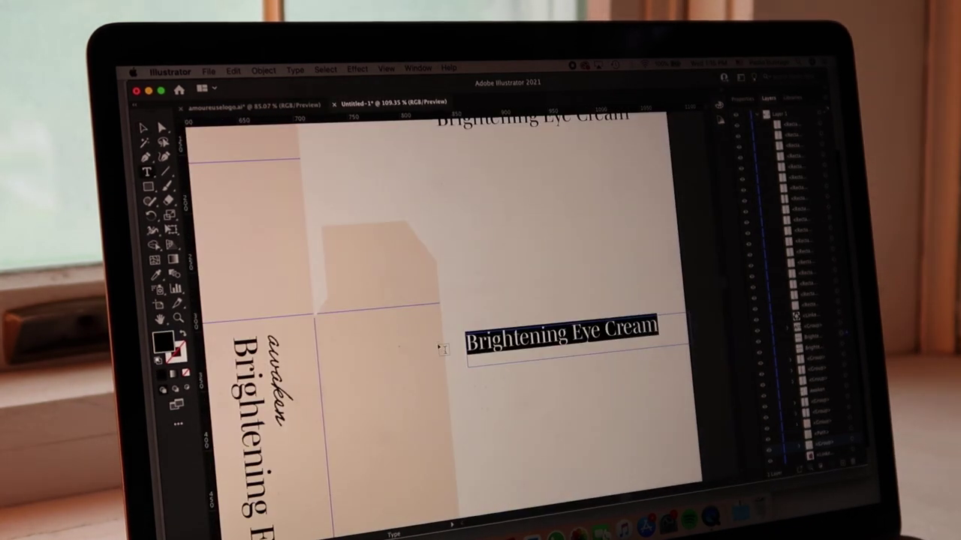
# - Retype the copied title text beside the box as "Net Wt. 0.10 oz/2.8g"
pyautogui.write('2.8g')
pyautogui.press('super+a')
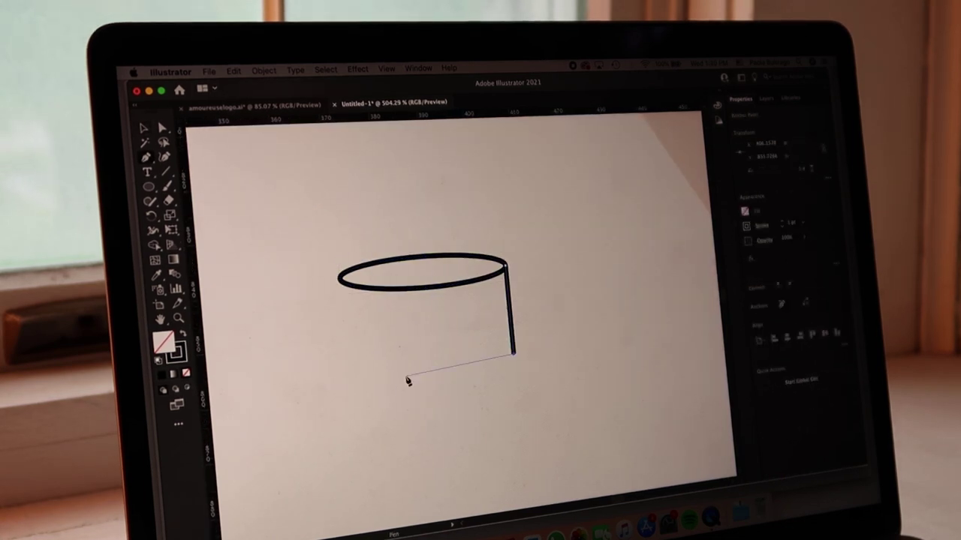
# - Draw an open jar icon from ellipses and Pen tool lines, with a tilted lid and the label "12M" in a sans-serif font
pyautogui.click(435, 380)
pyautogui.press('Delete')
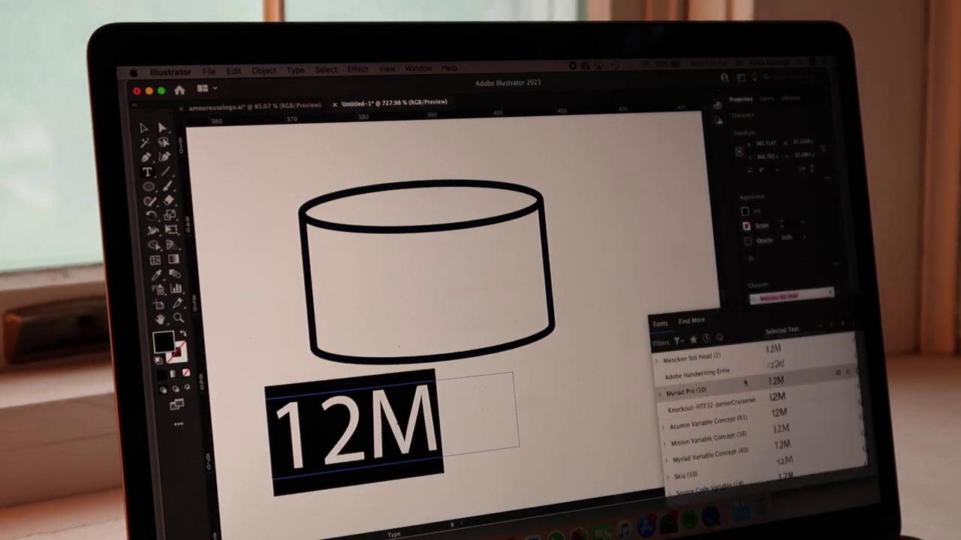
pyautogui.click(734, 404)
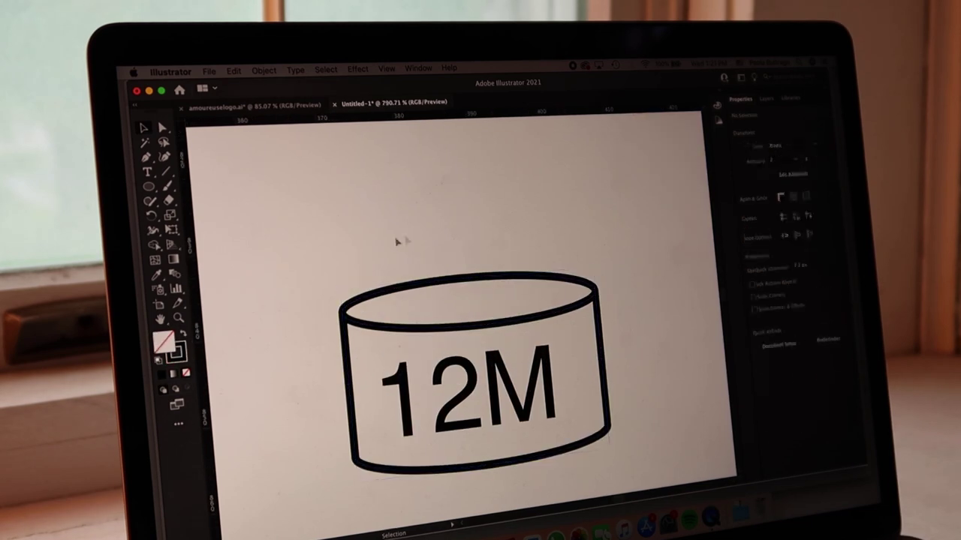
pyautogui.click(781, 226)
pyautogui.click(781, 226)
pyautogui.press('v')
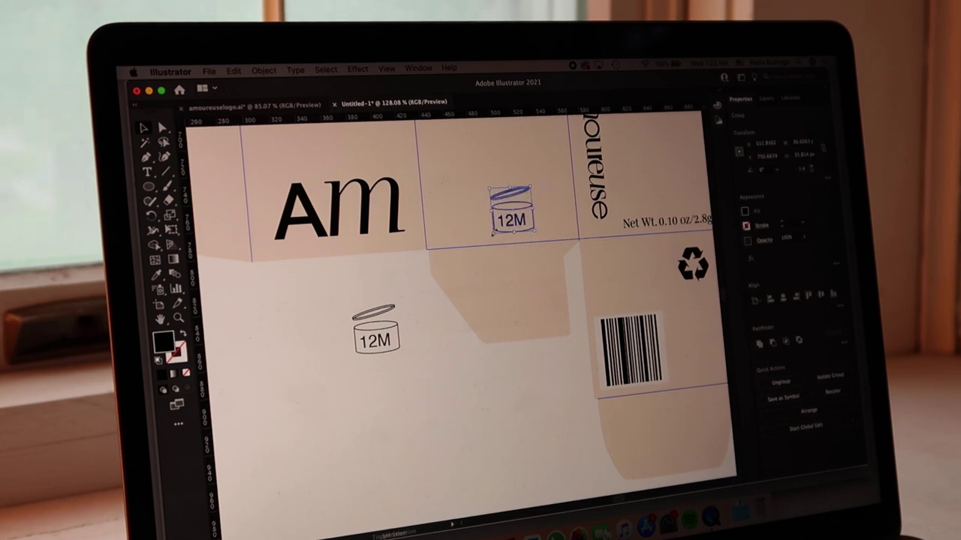
# - Scale down the 12M jar icon copy near the bottom of the blank side panel and move the spare icon beside the box
pyautogui.moveTo(493, 234); pyautogui.dragTo(510, 211)
pyautogui.scroll(5, 501, 256)
pyautogui.click(381, 329)
pyautogui.scroll(-5, 382, 331)
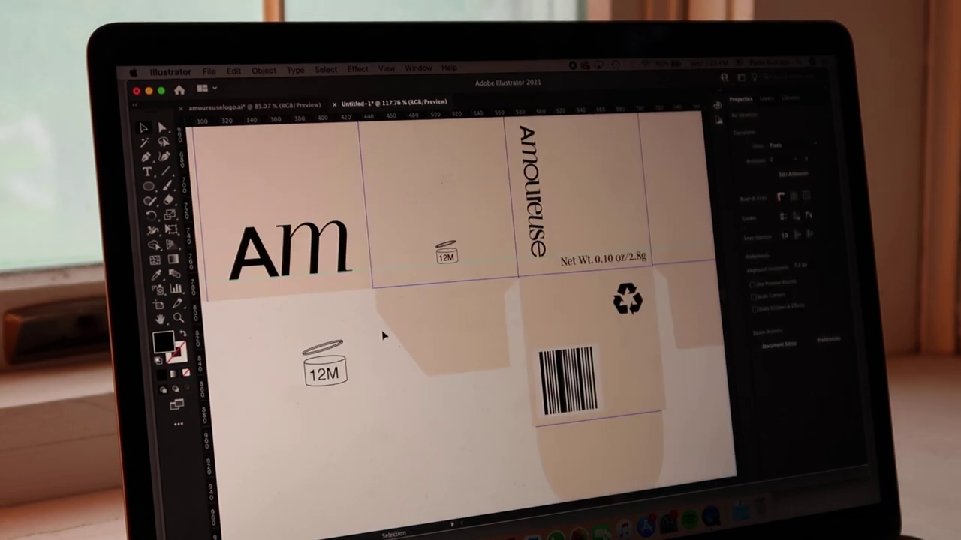
pyautogui.scroll(4, 557, 265)
pyautogui.scroll(-4, 489, 329)
pyautogui.scroll(3, 415, 280)
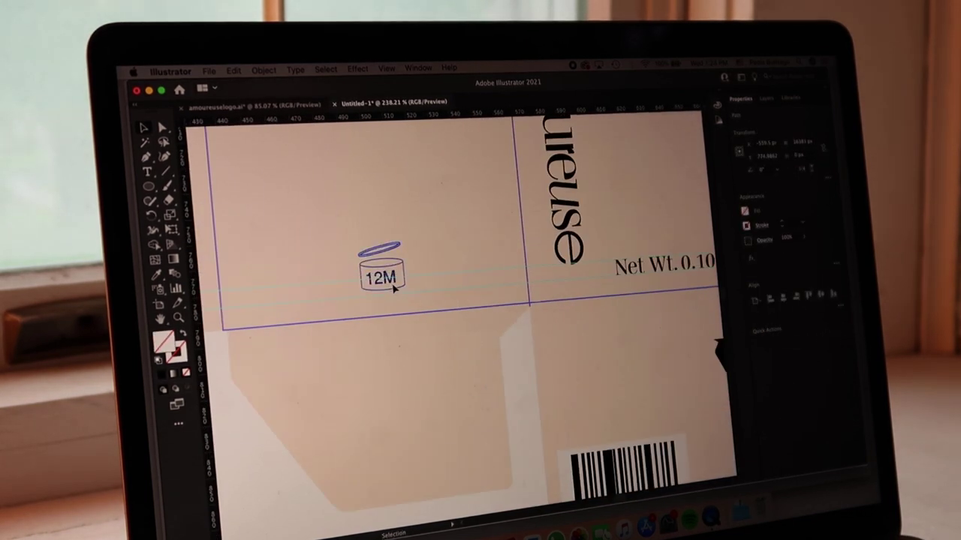
pyautogui.scroll(-8, 415, 280)
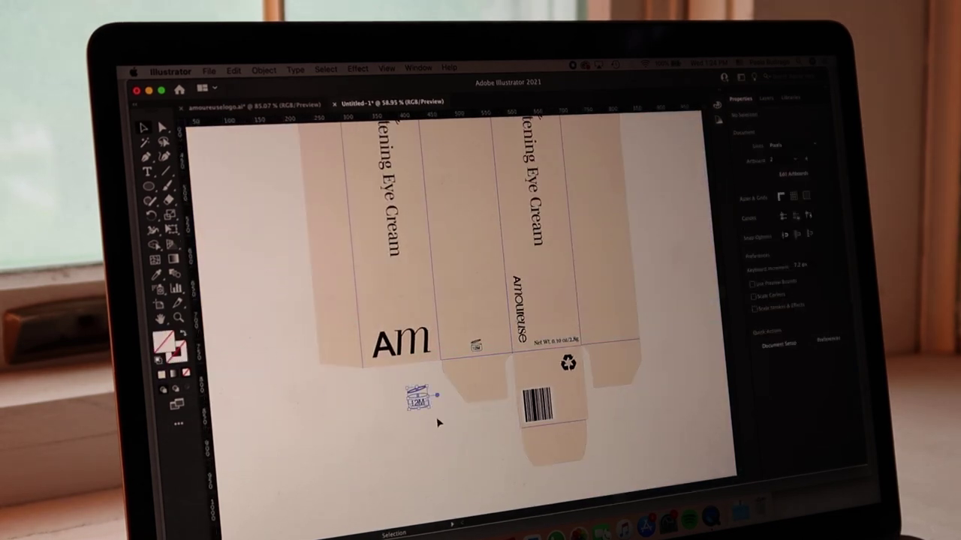
pyautogui.scroll(-3, 439, 423)
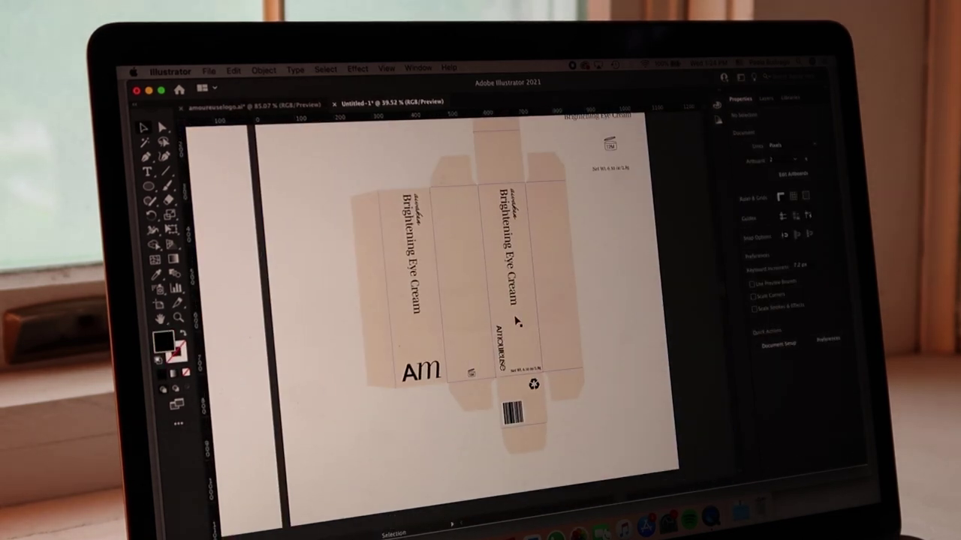
# - Replace the serif net weight text on the box with a copy set in Helvetica and converted to outlines
pyautogui.scroll(5, 565, 338)
pyautogui.scroll(-3, 547, 198)
pyautogui.scroll(-3, 485, 386)
pyautogui.scroll(3, 641, 345)
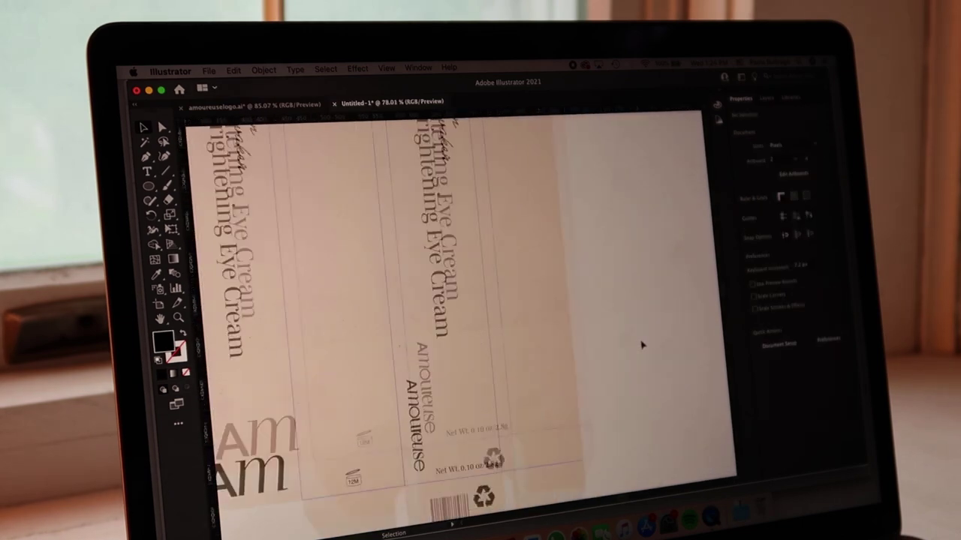
pyautogui.click(600, 342)
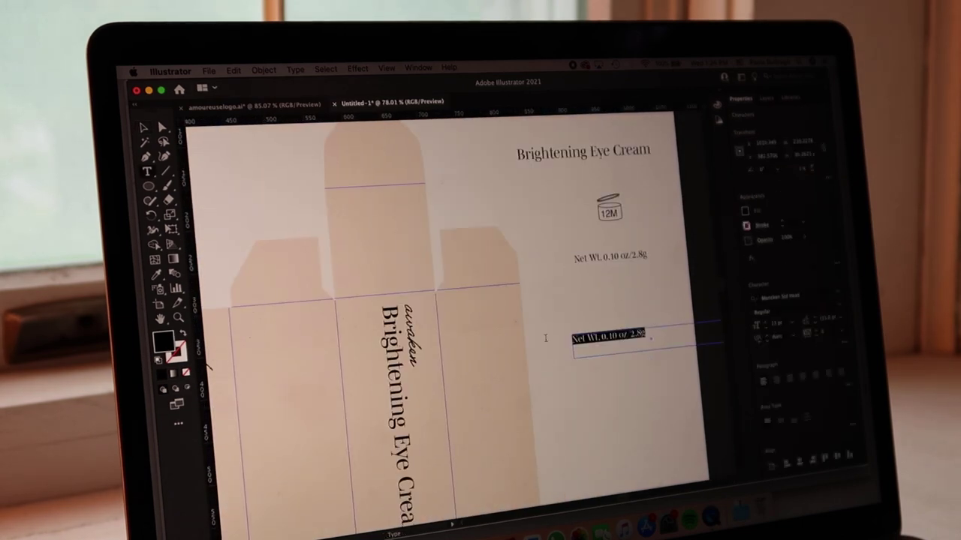
pyautogui.click(791, 295)
pyautogui.click(297, 68)
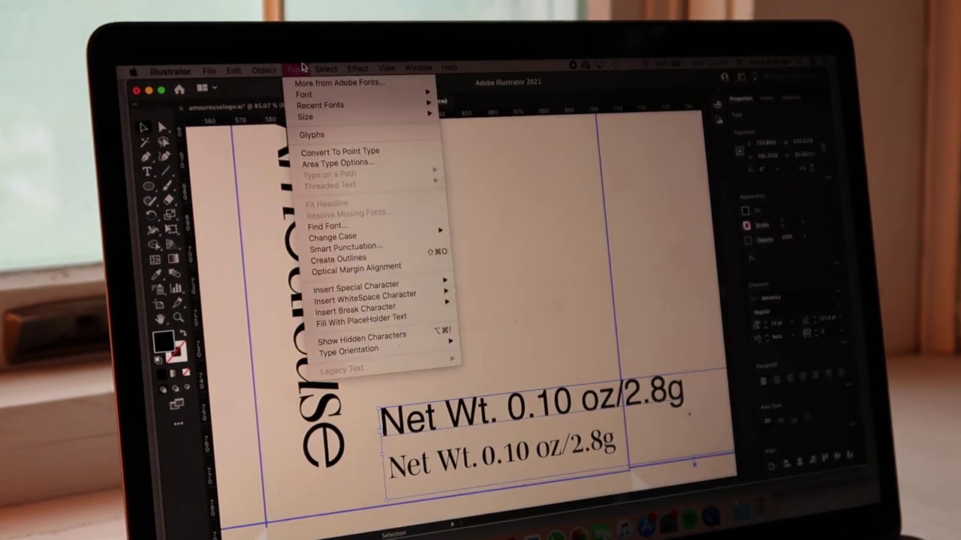
pyautogui.click(338, 258)
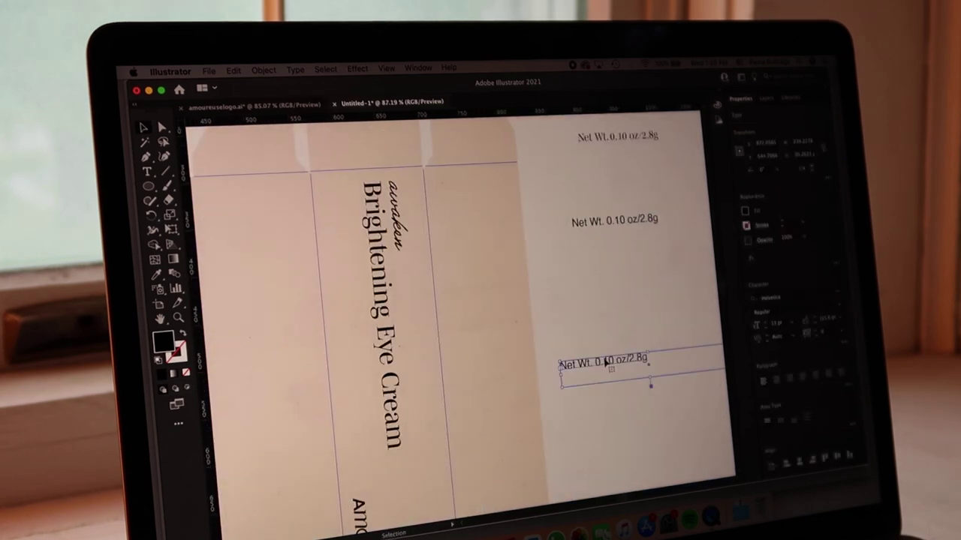
pyautogui.write('www.amoureuseskin.com')
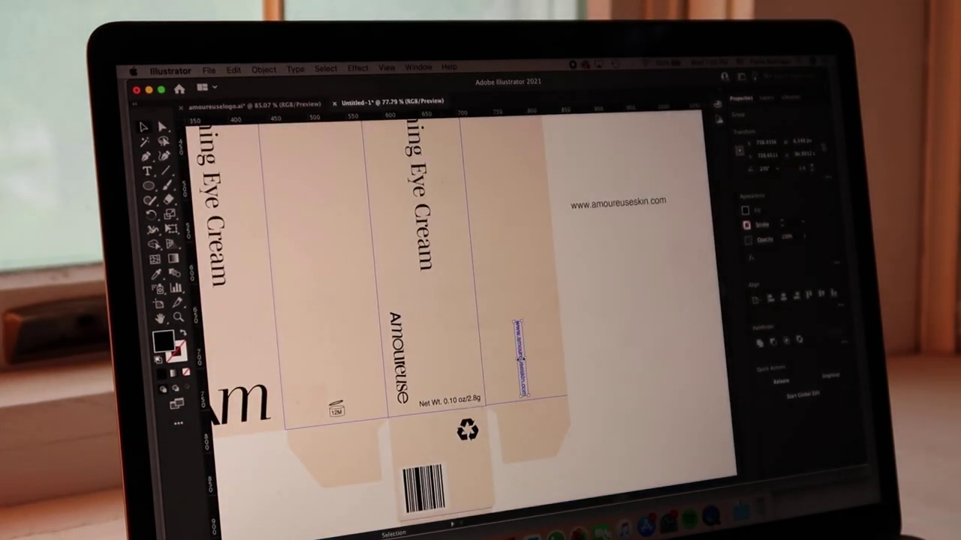
pyautogui.moveTo(492, 313); pyautogui.dragTo(493, 318)
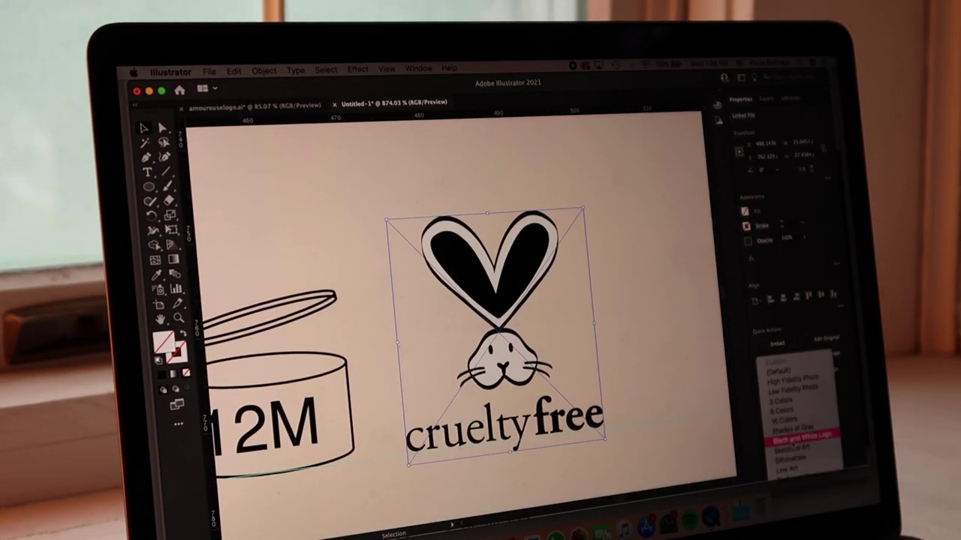
# - Trace the cruelty-free bunny logo as a Black and White Logo beside the 12M icon and add the ingredients list above them
pyautogui.press('a')
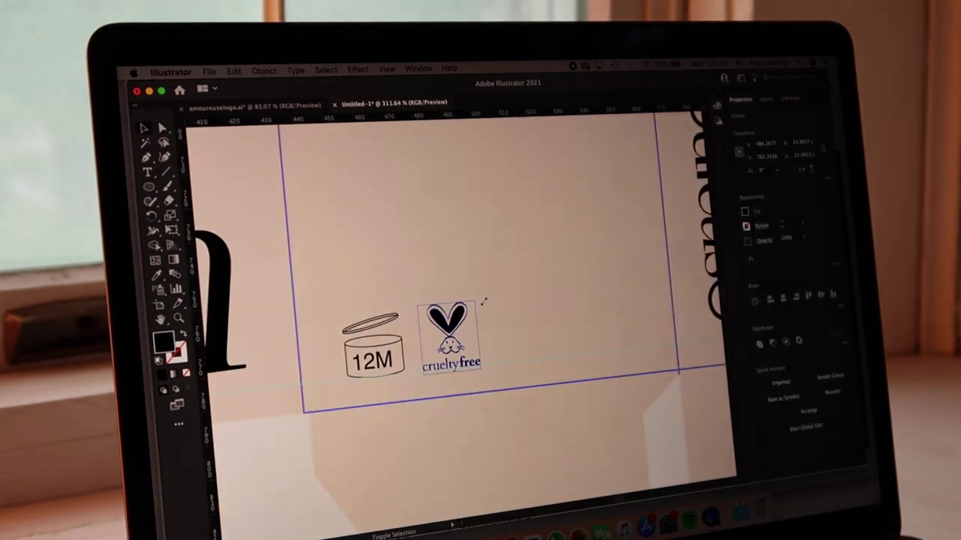
pyautogui.scroll(2, 484, 302)
pyautogui.click(380, 459)
pyautogui.scroll(-5, 380, 458)
pyautogui.scroll(2, 538, 393)
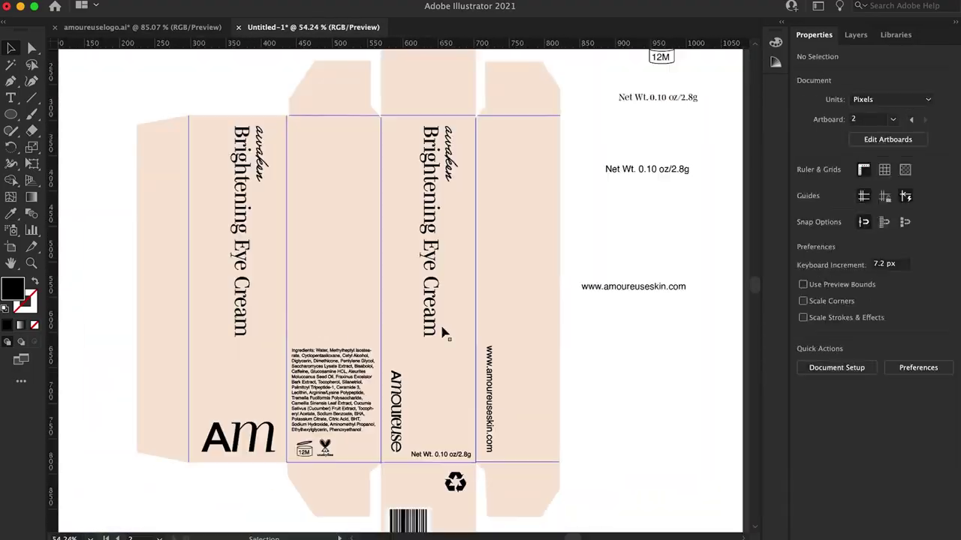
# - Place a scaled-down "Made in Korea" at the bottom of the website panel and the Amoureuse® wordmark at its top
pyautogui.scroll(2, 432, 333)
pyautogui.hscroll(1, 416, 345)
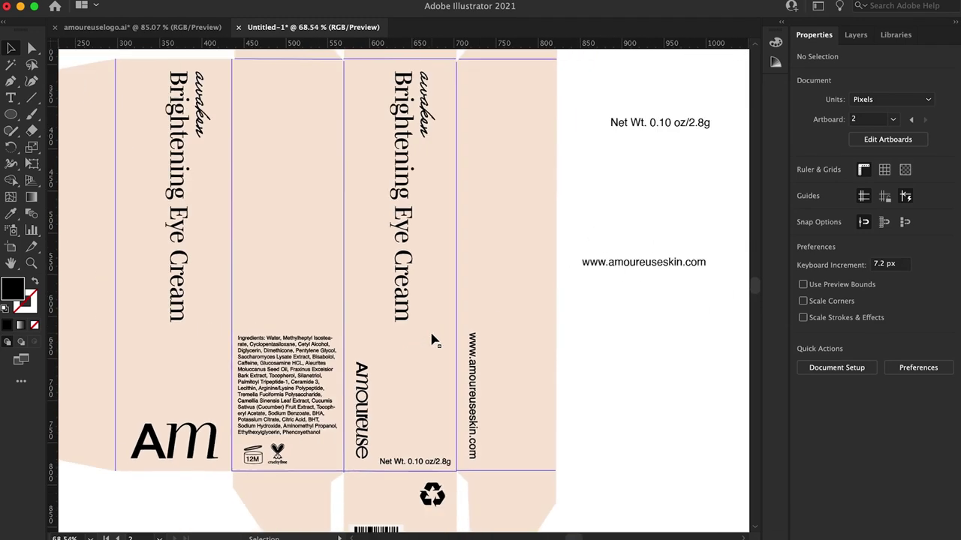
pyautogui.scroll(-5, 413, 334)
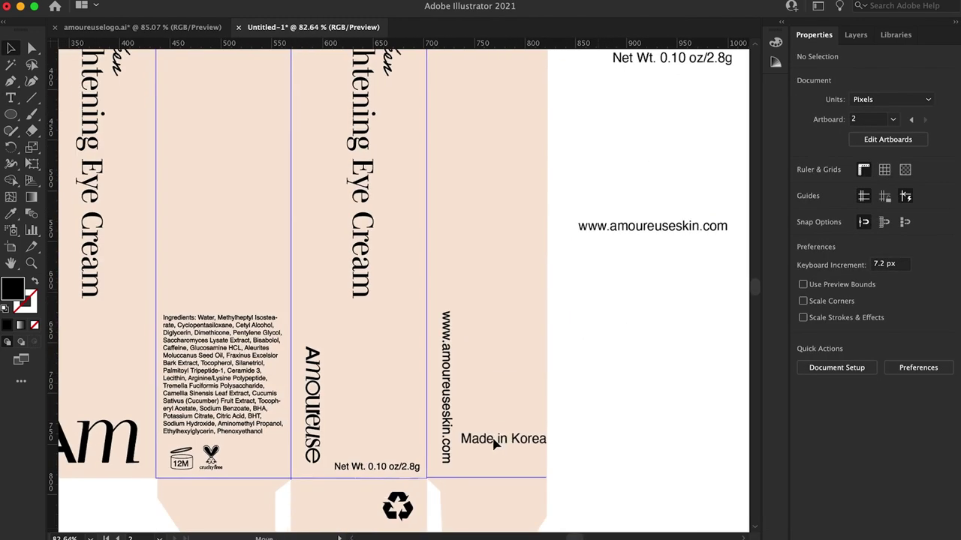
pyautogui.click(512, 443)
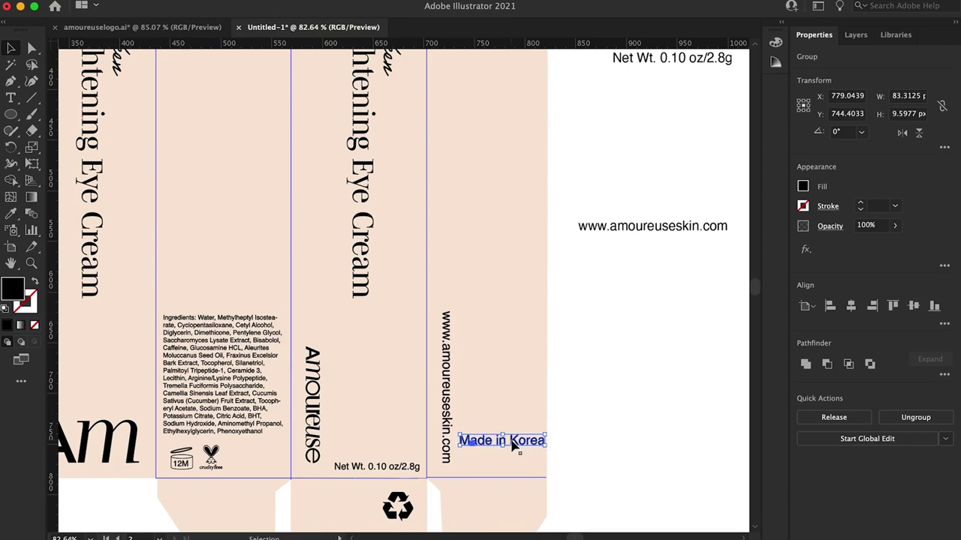
pyautogui.moveTo(491, 454); pyautogui.dragTo(489, 458)
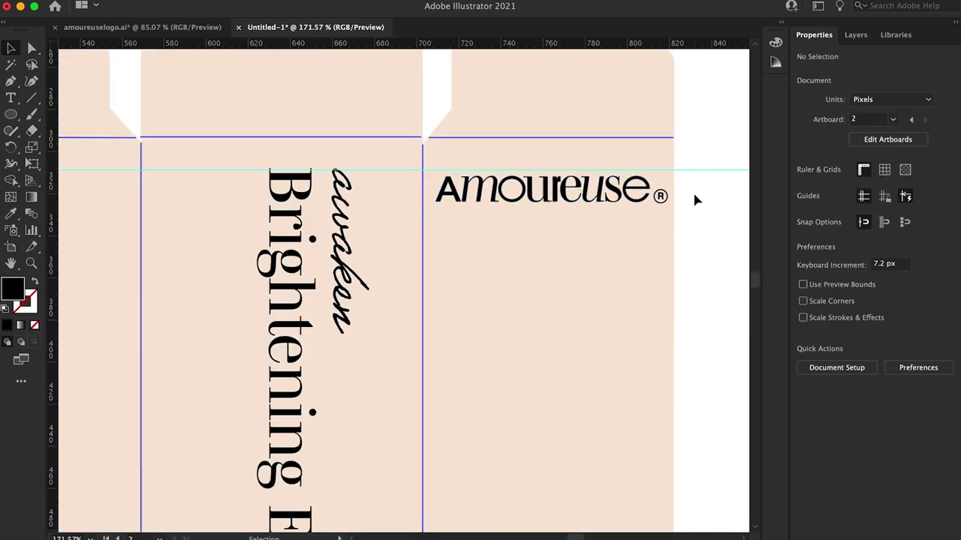
pyautogui.scroll(3, 692, 190)
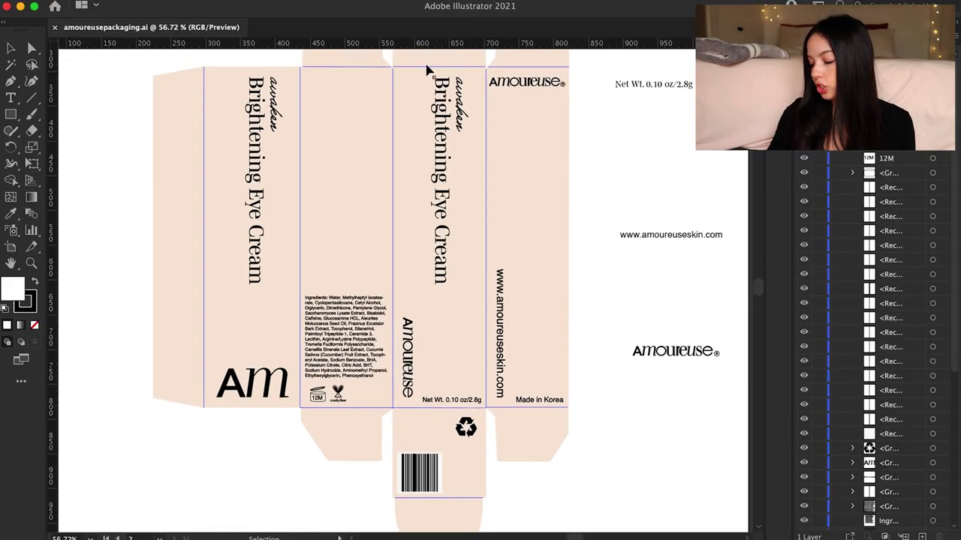
# - Draw a tall narrow rectangle along the outer side of the glue flap and fill it white
pyautogui.scroll(-3, 462, 324)
pyautogui.scroll(4, 460, 323)
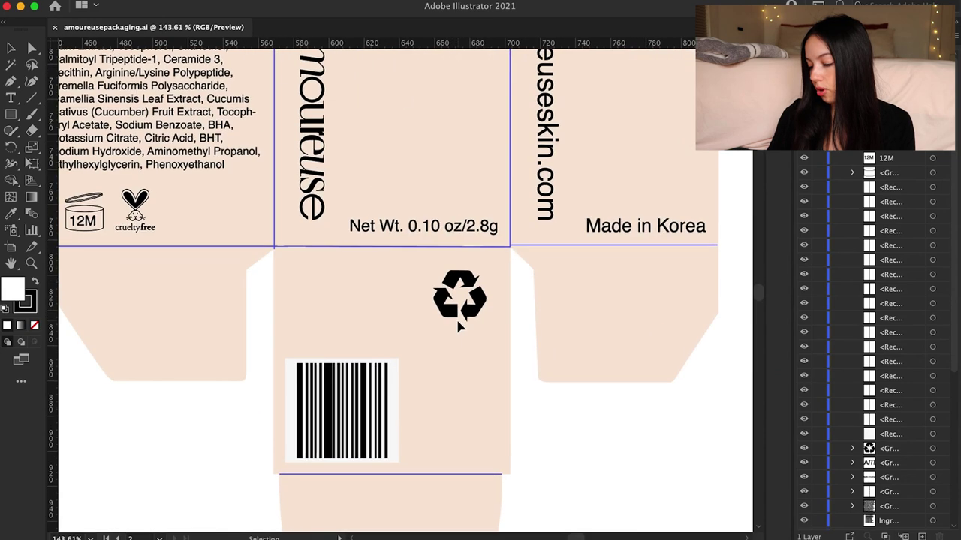
pyautogui.scroll(6, 456, 284)
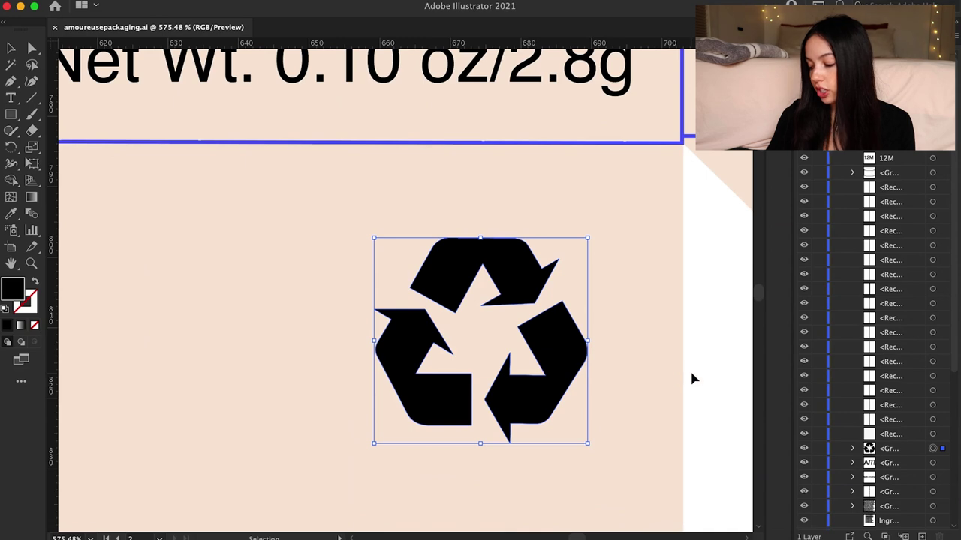
pyautogui.scroll(-5, 461, 308)
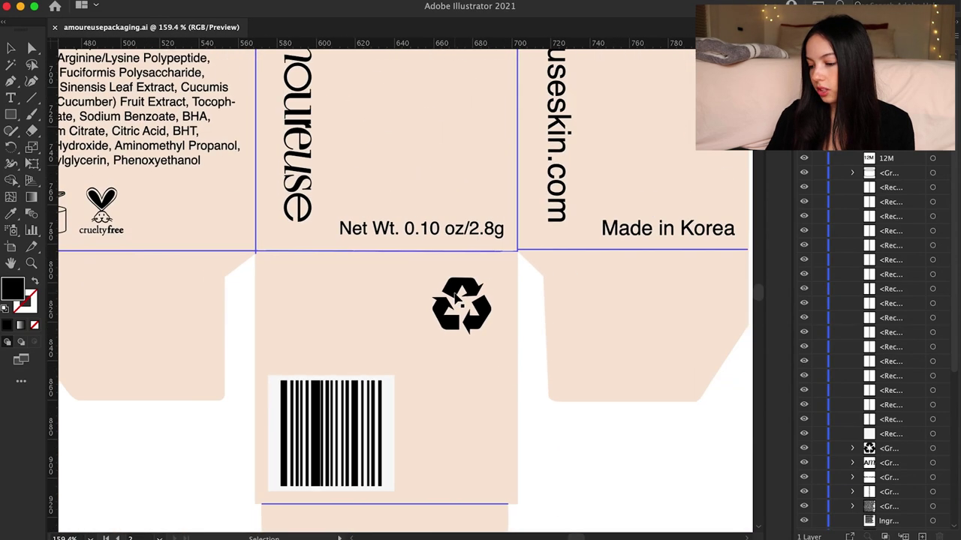
pyautogui.scroll(-5, 210, 296)
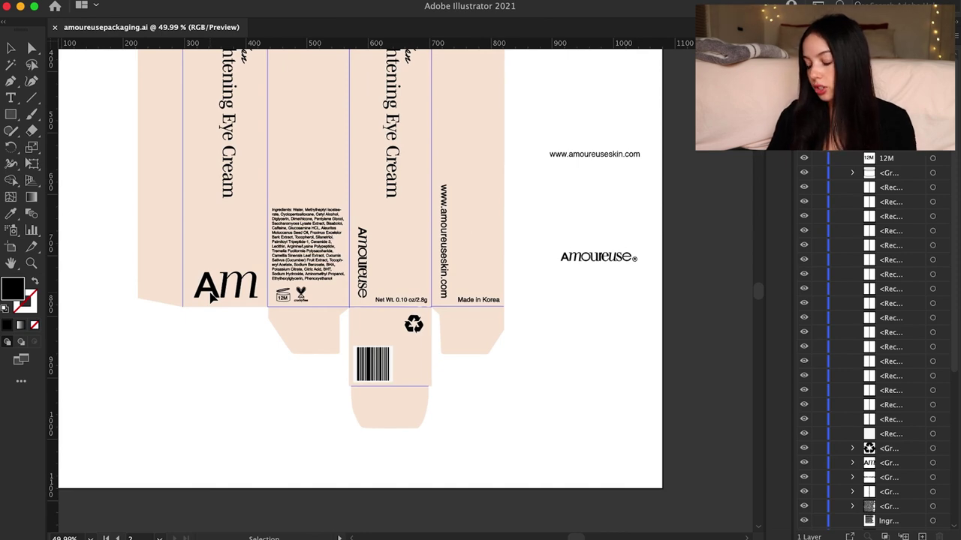
pyautogui.moveTo(186, 135); pyautogui.dragTo(197, 414)
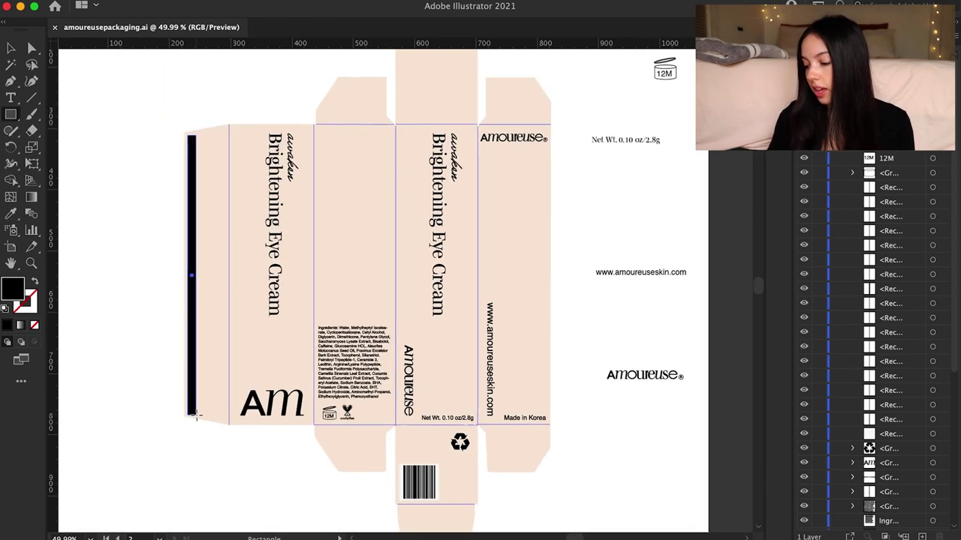
pyautogui.doubleClick(12, 288)
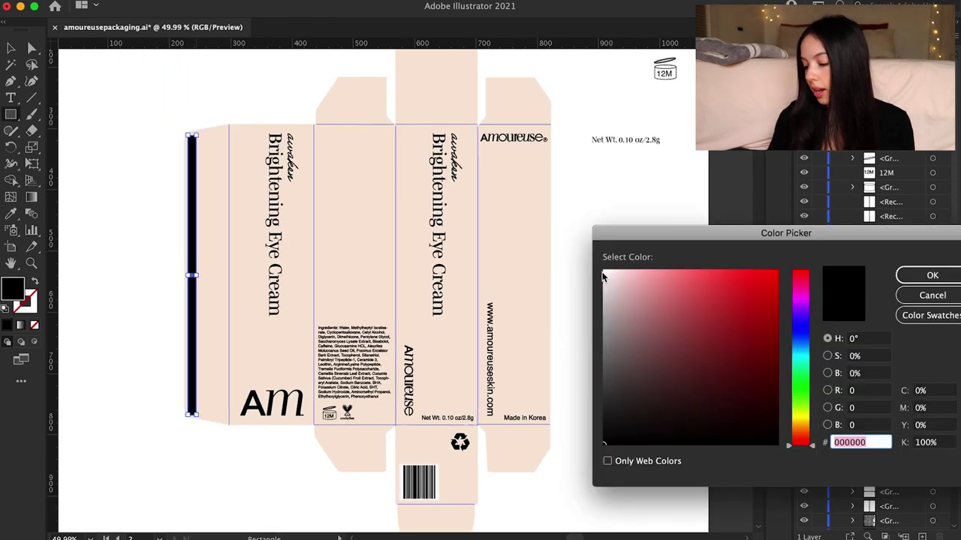
pyautogui.click(602, 277)
pyautogui.press('Return')
pyautogui.press('v')
pyautogui.scroll(2, 192, 186)
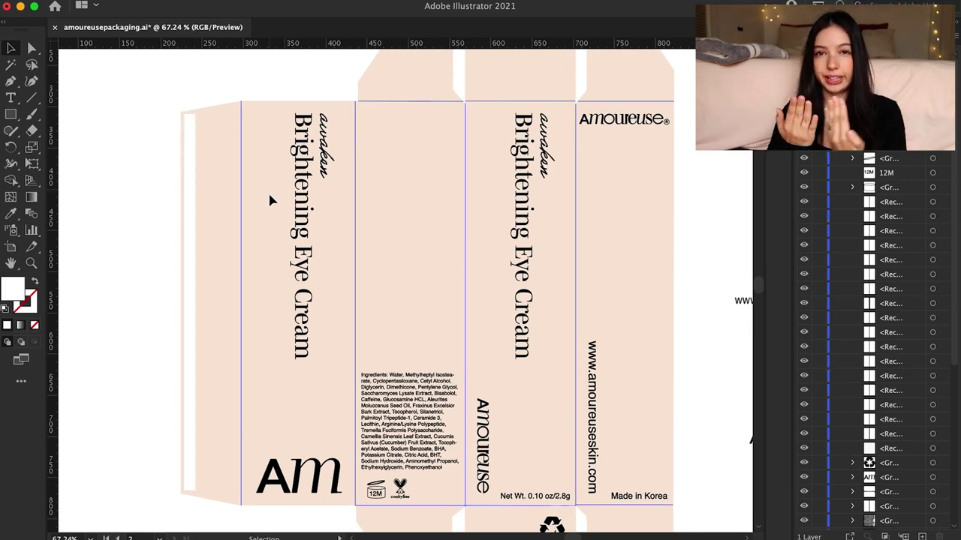
# - Move the white rectangle flush with the outer edge of the glue flap
pyautogui.click(193, 191)
pyautogui.moveTo(195, 303); pyautogui.dragTo(192, 304)
pyautogui.click(437, 267)
pyautogui.scroll(-3, 438, 266)
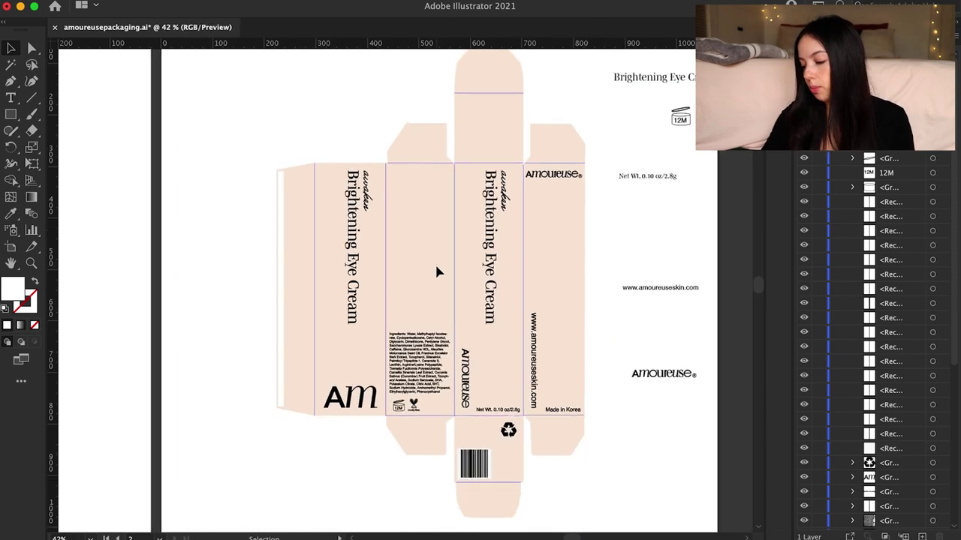
# - Widen the white strip on the glue flap and place an upside-down Am logo on the upper end panel
pyautogui.hscroll(2, 451, 226)
pyautogui.scroll(2, 451, 225)
pyautogui.scroll(-2, 428, 263)
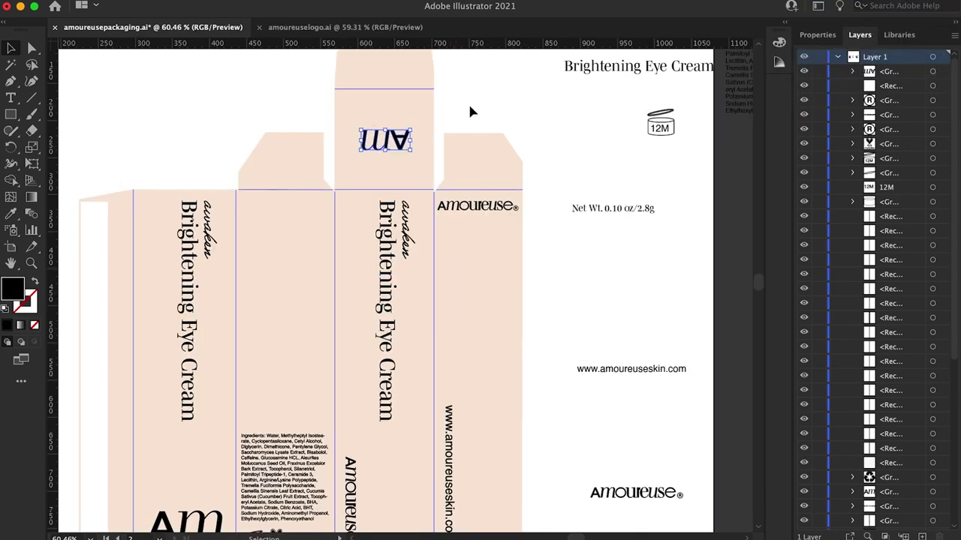
# - Outline the text "Net Wt. 0.5 fl. oz. / 15 mL" and replace the old net weight beside the Amoureuse wordmark with it
pyautogui.scroll(-2, 470, 111)
pyautogui.scroll(-1, 470, 112)
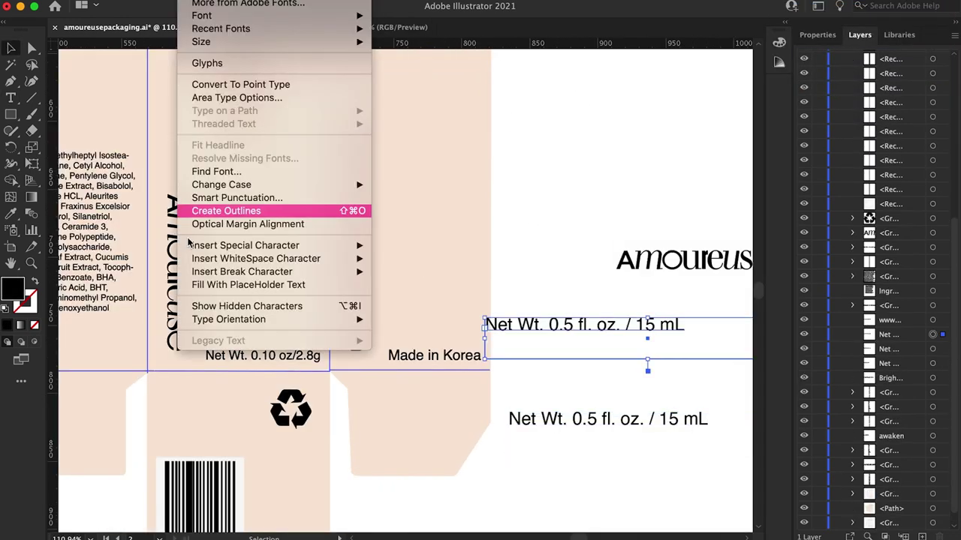
pyautogui.click(203, 208)
pyautogui.moveTo(501, 327); pyautogui.dragTo(219, 339)
pyautogui.scroll(5, 220, 334)
pyautogui.moveTo(155, 335); pyautogui.dragTo(198, 399)
pyautogui.click(179, 411)
pyautogui.press('Delete')
pyautogui.scroll(1, 263, 337)
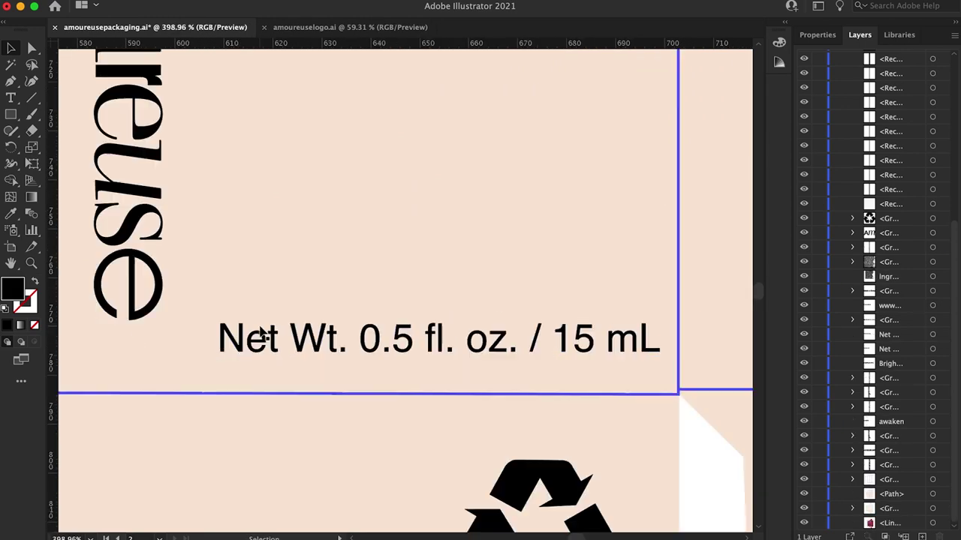
# - Copy the ® mark from the Amoureuse wordmark to the end of the upside-down Am logo and rotate it to match
pyautogui.scroll(-5, 389, 347)
pyautogui.scroll(5, 393, 346)
pyautogui.scroll(-6, 447, 393)
pyautogui.scroll(5, 485, 106)
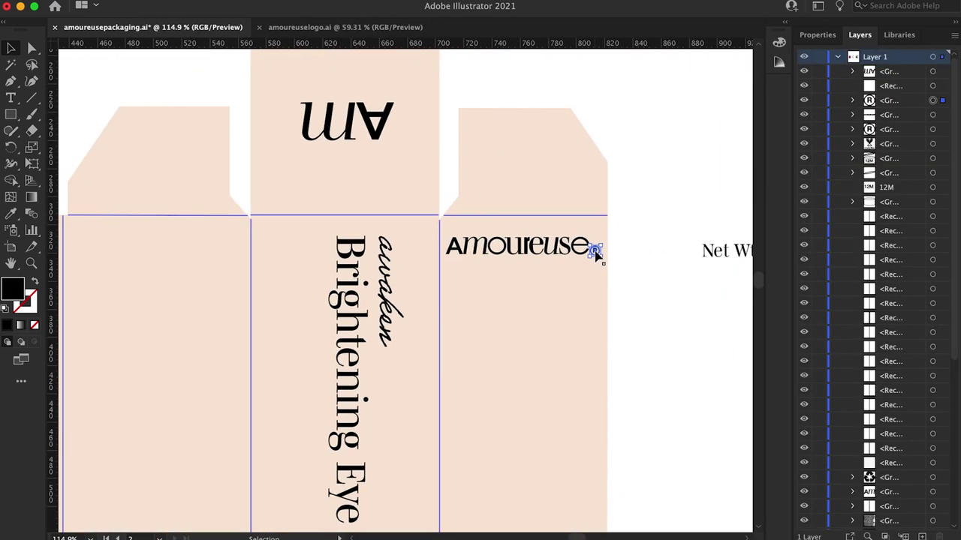
pyautogui.moveTo(594, 251); pyautogui.dragTo(281, 116)
pyautogui.scroll(5, 282, 112)
pyautogui.moveTo(274, 124); pyautogui.dragTo(311, 111)
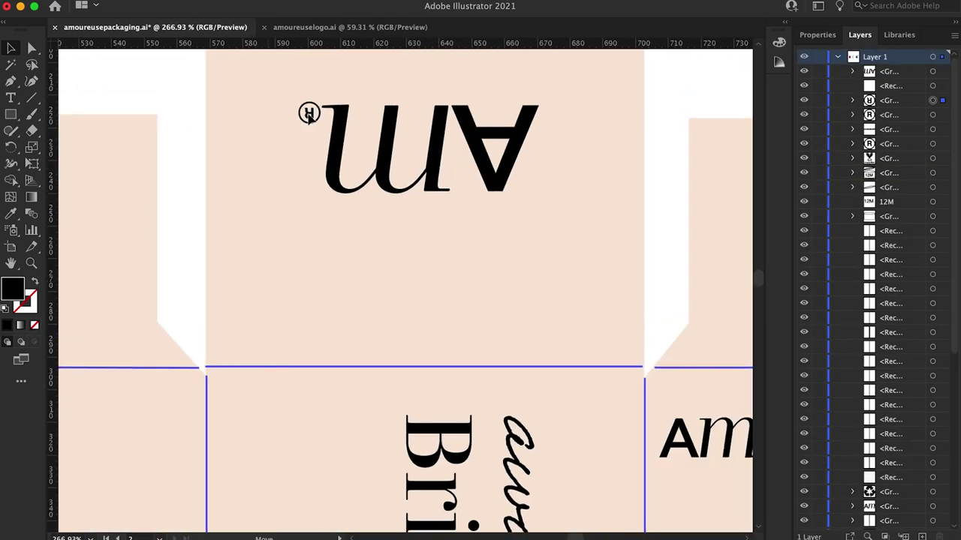
pyautogui.scroll(-5, 219, 152)
pyautogui.scroll(2, 220, 156)
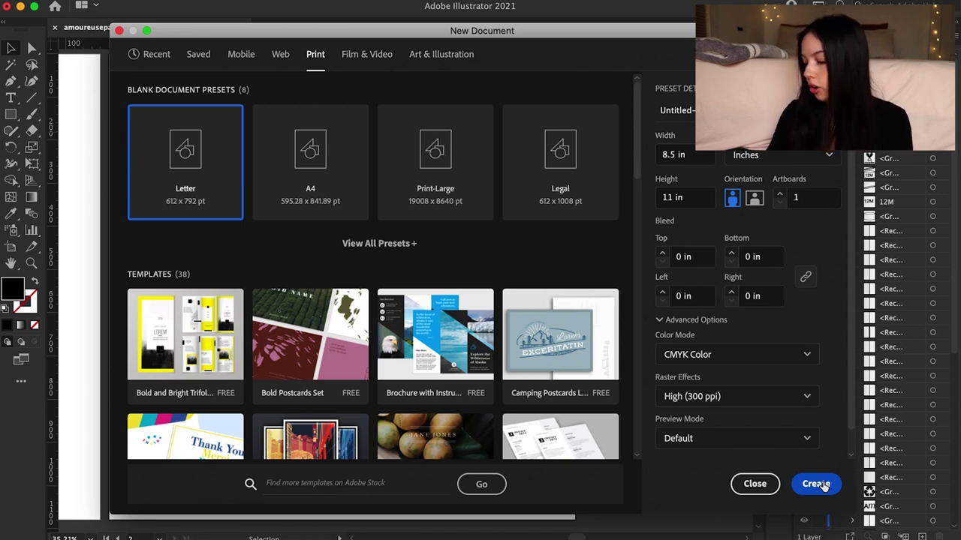
# - Create an 8.5 x 11 in Letter CMYK document at 300 ppi and paste in the box artwork, scaled down and centered
pyautogui.click(816, 484)
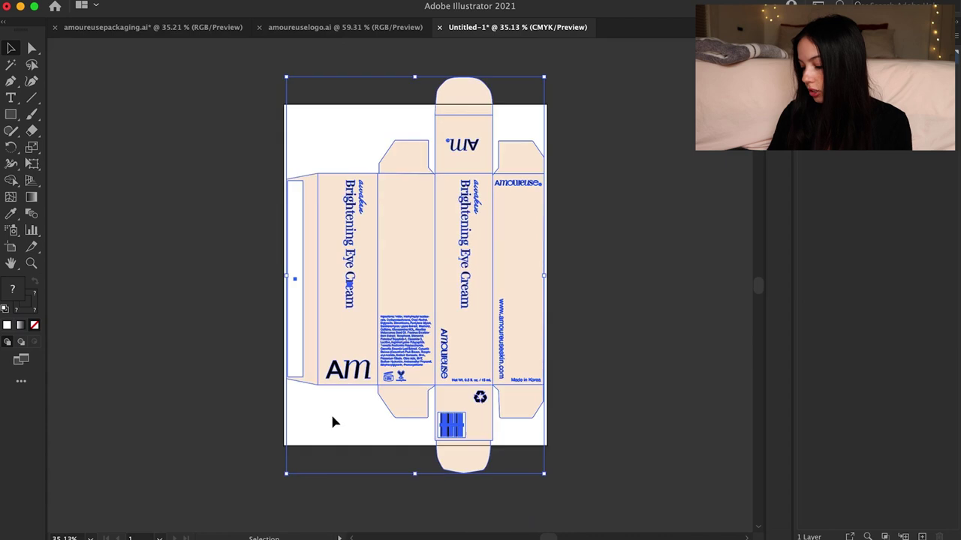
pyautogui.moveTo(287, 475); pyautogui.dragTo(390, 355)
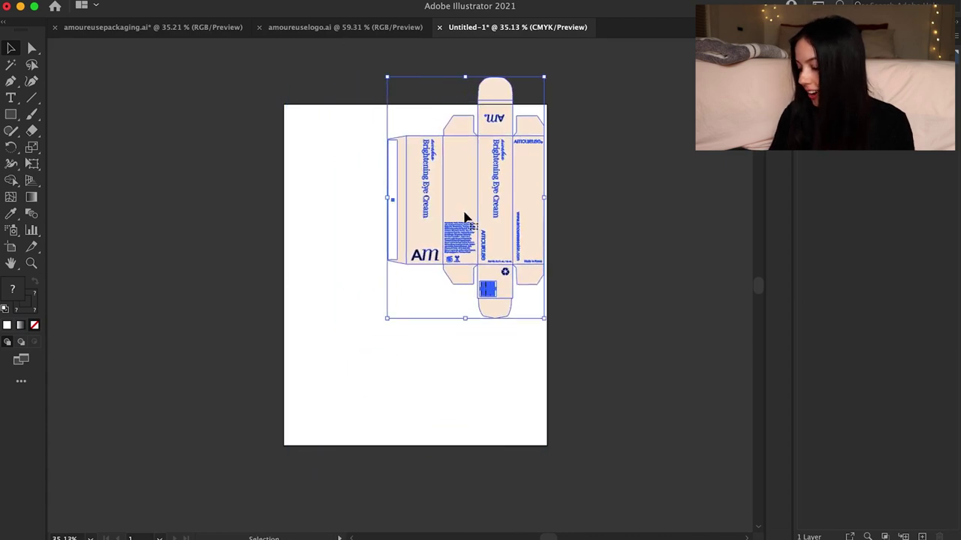
pyautogui.moveTo(477, 218); pyautogui.dragTo(421, 286)
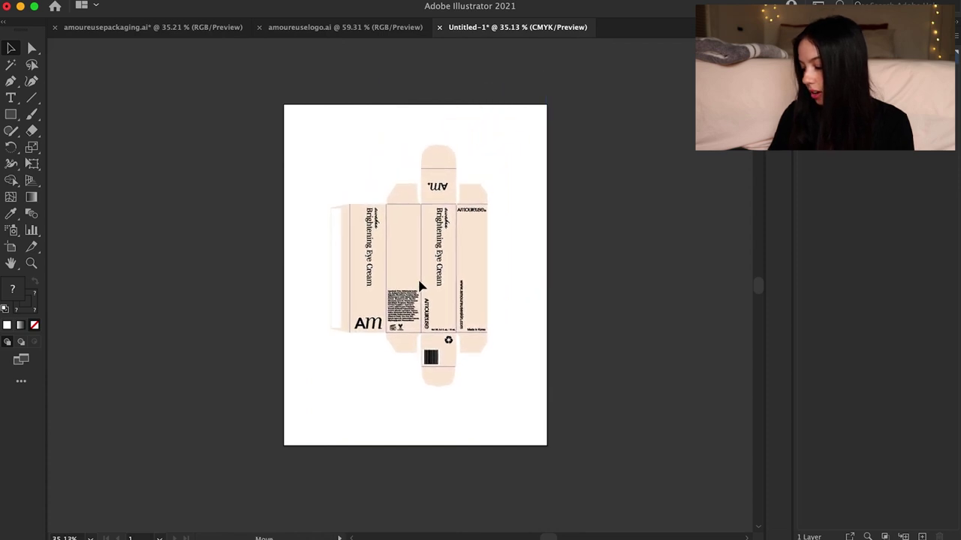
pyautogui.click(508, 313)
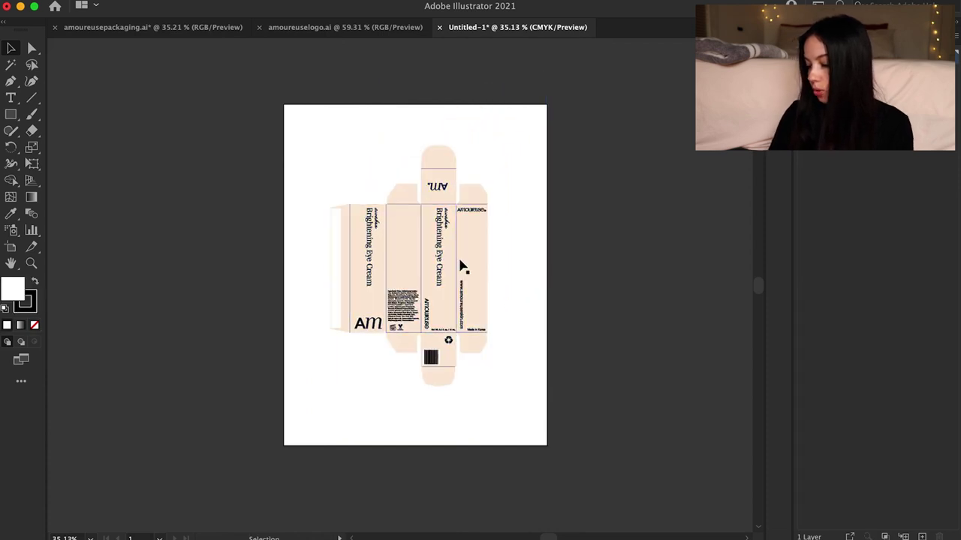
# - Show the rulers around the Letter-size document
pyautogui.press('super+r')
pyautogui.scroll(4, 492, 282)
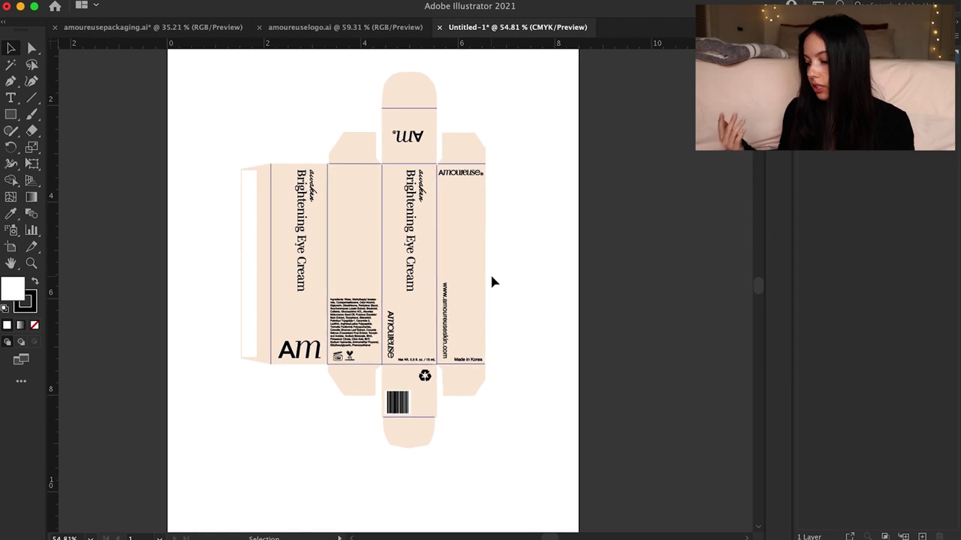
pyautogui.scroll(1, 356, 269)
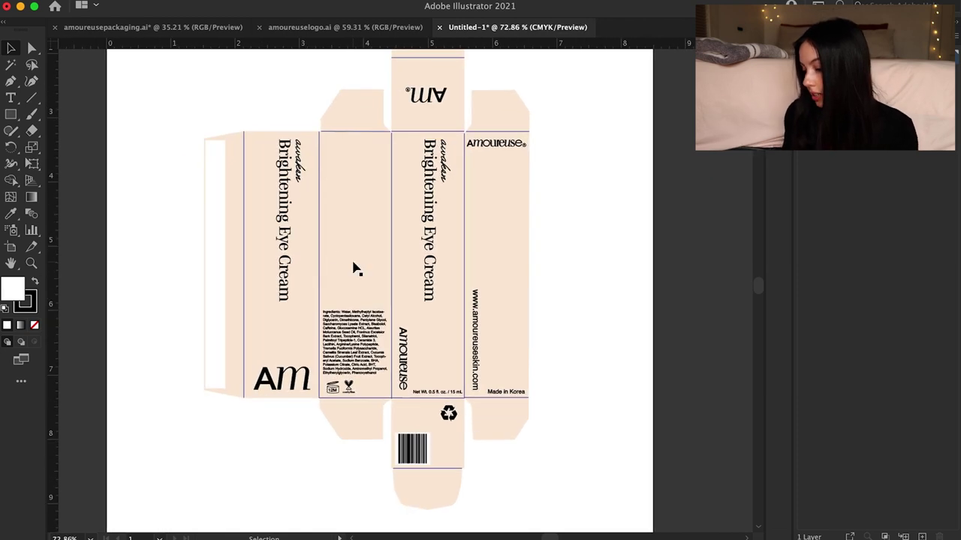
# - Move all the blue fold lines off the box artwork to the empty area beyond the artboard's right edge
pyautogui.hotkey('shift', 'Right')
pyautogui.hotkey('shift', 'Right')
pyautogui.hotkey('shift', 'Right')
pyautogui.hotkey('shift', 'Right')
pyautogui.hotkey('shift', 'Right')
pyautogui.hotkey('shift', 'Right')
pyautogui.hotkey('shift', 'Right')
pyautogui.hotkey('shift', 'Right')
pyautogui.hotkey('shift', 'Right')
pyautogui.hotkey('shift', 'Right')
pyautogui.hotkey('shift', 'Right')
pyautogui.hotkey('shift', 'Right')
pyautogui.hotkey('shift', 'Right')
pyautogui.hotkey('shift', 'Right')
pyautogui.hotkey('shift', 'Right')
pyautogui.hotkey('shift', 'Right')
pyautogui.hotkey('shift', 'Right')
pyautogui.hotkey('shift', 'Right')
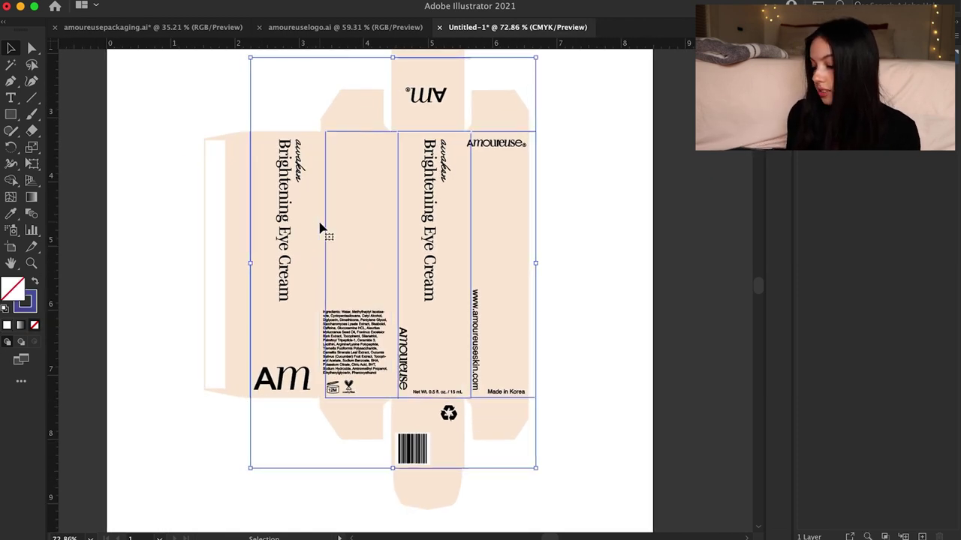
pyautogui.hotkey('shift', 'Right')
pyautogui.hotkey('shift', 'Right')
pyautogui.hotkey('shift', 'Right')
pyautogui.hotkey('shift', 'Right')
pyautogui.hotkey('shift', 'Right')
pyautogui.hotkey('shift', 'Right')
pyautogui.hotkey('shift', 'Right')
pyautogui.hotkey('shift', 'Right')
pyautogui.hotkey('shift', 'Right')
pyautogui.hotkey('shift', 'Right')
pyautogui.hotkey('shift', 'Right')
pyautogui.hotkey('shift', 'Right')
pyautogui.hotkey('shift', 'Right')
pyautogui.hotkey('shift', 'Right')
pyautogui.hotkey('shift', 'Right')
pyautogui.hotkey('shift', 'Right')
pyautogui.hotkey('shift', 'Right')
pyautogui.hotkey('shift', 'Right')
pyautogui.hotkey('shift', 'Right')
pyautogui.hotkey('shift', 'Right')
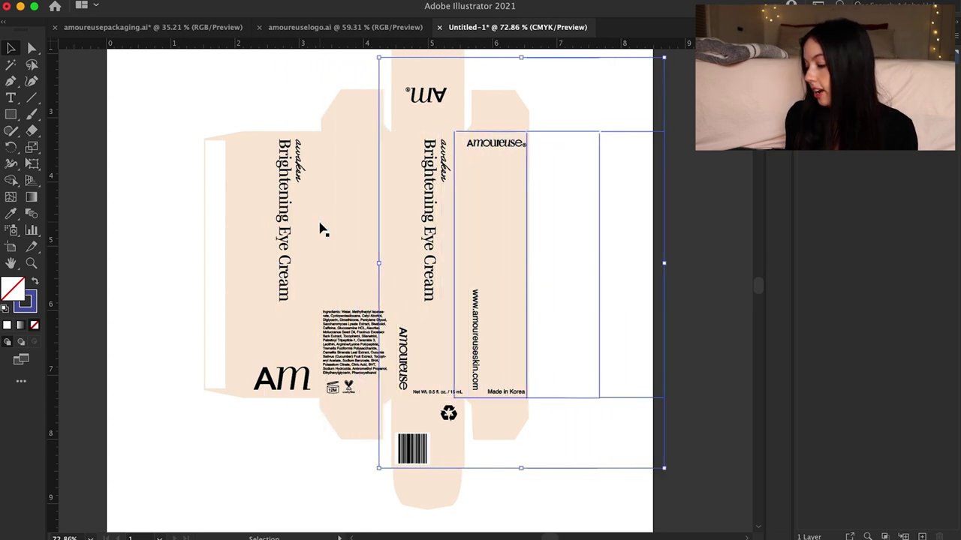
pyautogui.hotkey('shift', 'Right')
pyautogui.hotkey('shift', 'Right')
pyautogui.hotkey('shift', 'Right')
pyautogui.hotkey('shift', 'Right')
pyautogui.hotkey('shift', 'Right')
pyautogui.hotkey('shift', 'Right')
pyautogui.hotkey('shift', 'Right')
pyautogui.hotkey('shift', 'Right')
pyautogui.hotkey('shift', 'Right')
pyautogui.hotkey('shift', 'Right')
pyautogui.hotkey('shift', 'Right')
pyautogui.hotkey('shift', 'Right')
pyautogui.hotkey('shift', 'Right')
pyautogui.hotkey('shift', 'Right')
pyautogui.hotkey('shift', 'Right')
pyautogui.hotkey('shift', 'Right')
pyautogui.hotkey('shift', 'Right')
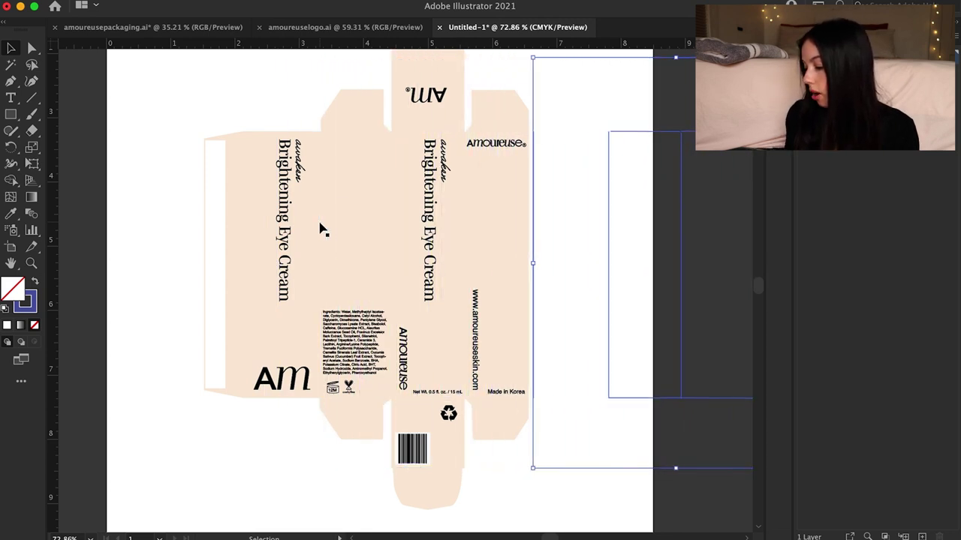
pyautogui.hotkey('shift', 'Right')
pyautogui.hotkey('shift', 'Right')
pyautogui.hotkey('shift', 'Right')
pyautogui.hotkey('shift', 'Right')
pyautogui.hotkey('shift', 'Right')
pyautogui.hotkey('shift', 'Right')
pyautogui.hotkey('shift', 'Right')
pyautogui.hotkey('shift', 'Right')
pyautogui.hotkey('shift', 'Right')
pyautogui.hotkey('shift', 'Right')
pyautogui.hotkey('shift', 'Right')
pyautogui.hotkey('shift', 'Right')
pyautogui.hotkey('shift', 'Right')
pyautogui.hotkey('shift', 'Right')
pyautogui.hotkey('shift', 'Right')
pyautogui.hotkey('shift', 'Right')
pyautogui.hotkey('shift', 'Right')
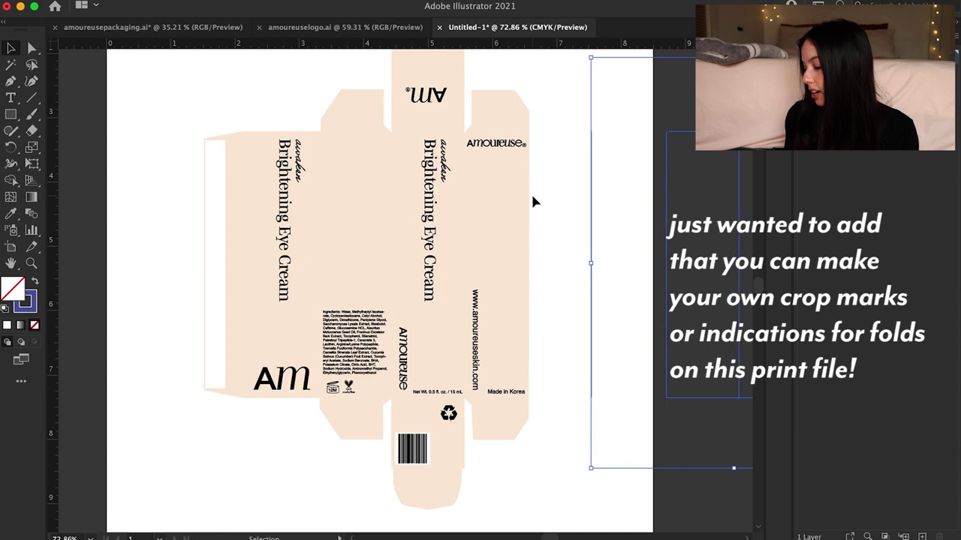
pyautogui.hotkey('shift', 'Right')
pyautogui.hotkey('shift', 'Right')
pyautogui.hotkey('shift', 'Right')
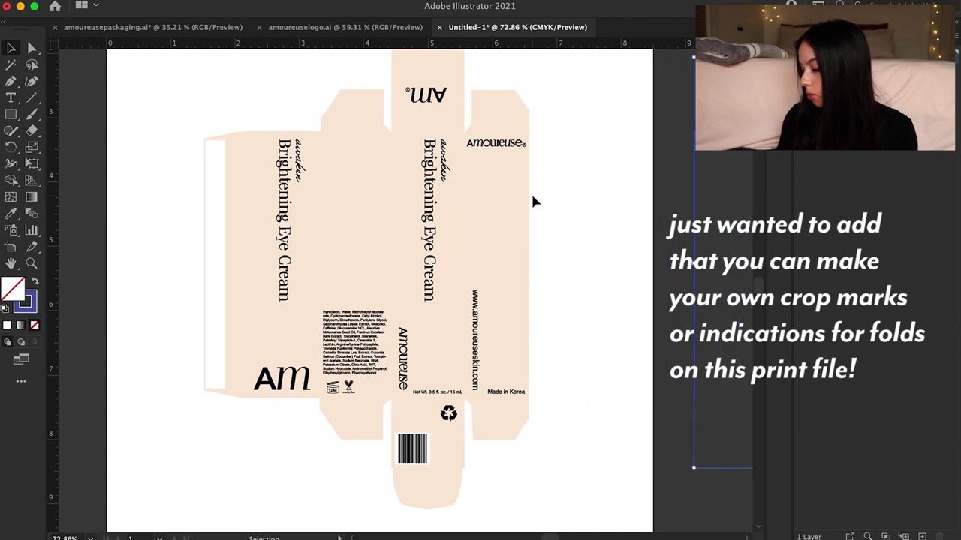
pyautogui.click(623, 217)
pyautogui.scroll(-3, 623, 218)
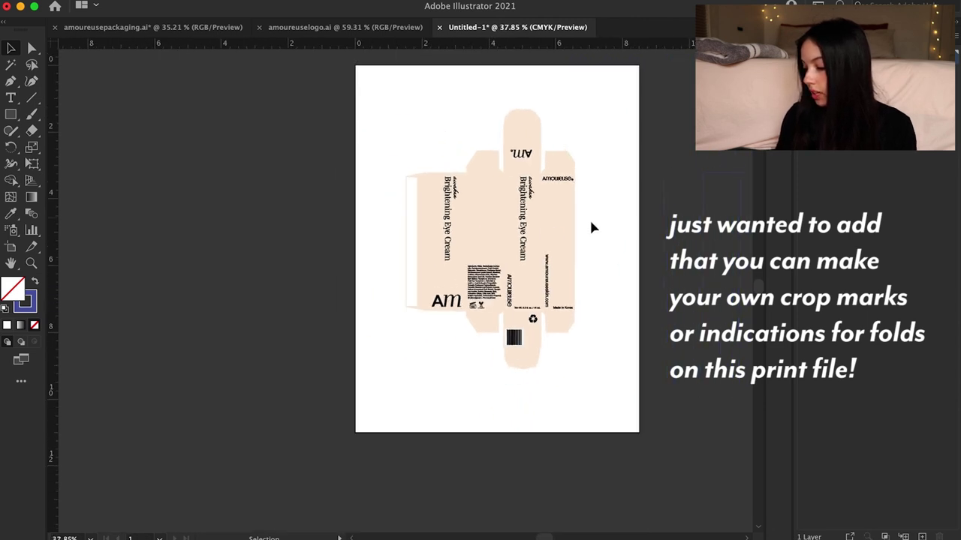
# - Line the box artwork up with the artboard's left edge and scale it down proportionally to about 4 in wide
pyautogui.scroll(3, 547, 233)
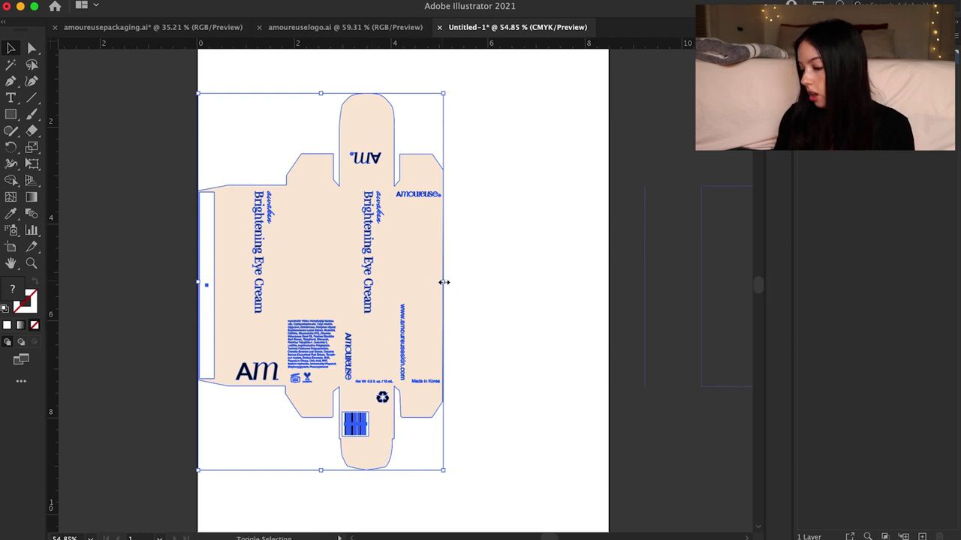
pyautogui.moveTo(444, 282); pyautogui.dragTo(392, 284)
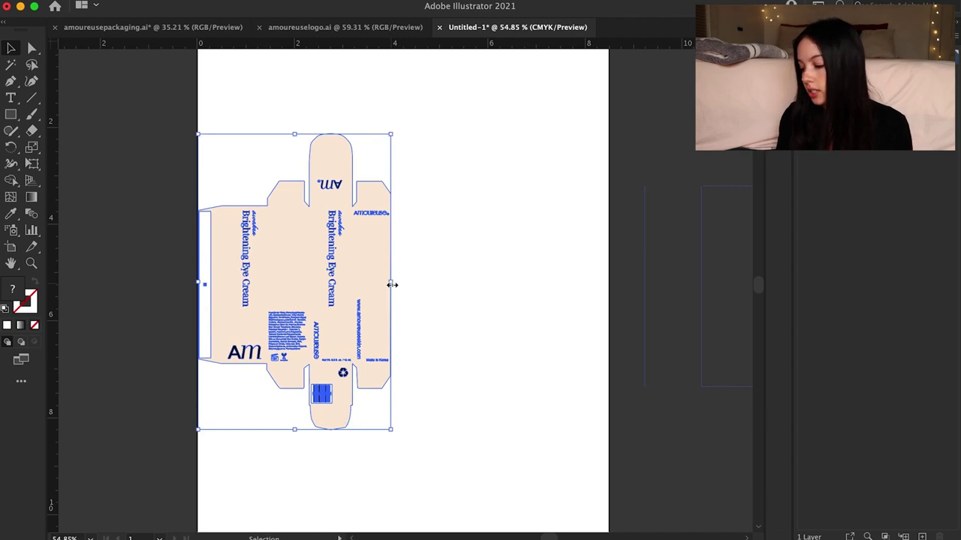
# - Rotate the box 90° against the ruler's zero point to measure its overall length, and rotate it back upright
pyautogui.moveTo(399, 128); pyautogui.dragTo(403, 350)
pyautogui.moveTo(289, 280); pyautogui.dragTo(333, 261)
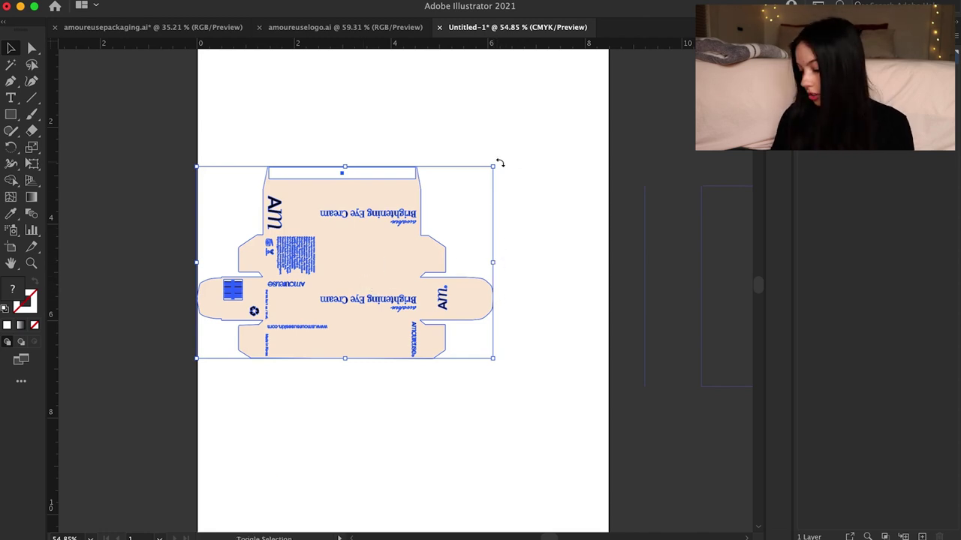
pyautogui.moveTo(500, 163); pyautogui.dragTo(297, 166)
# - Move the resized box artwork back to the middle of the Letter page and deselect it
pyautogui.moveTo(355, 248); pyautogui.dragTo(393, 281)
pyautogui.click(510, 327)
pyautogui.scroll(-1, 509, 327)
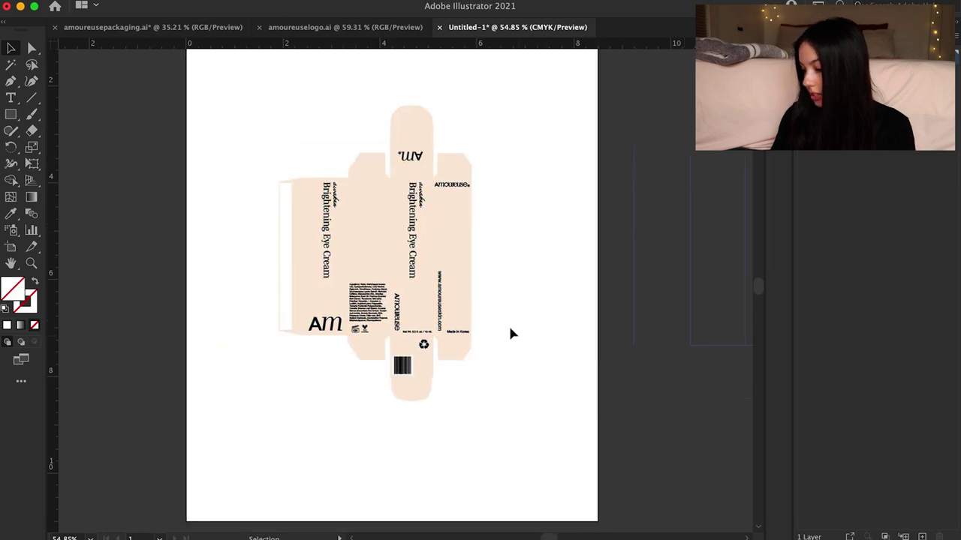